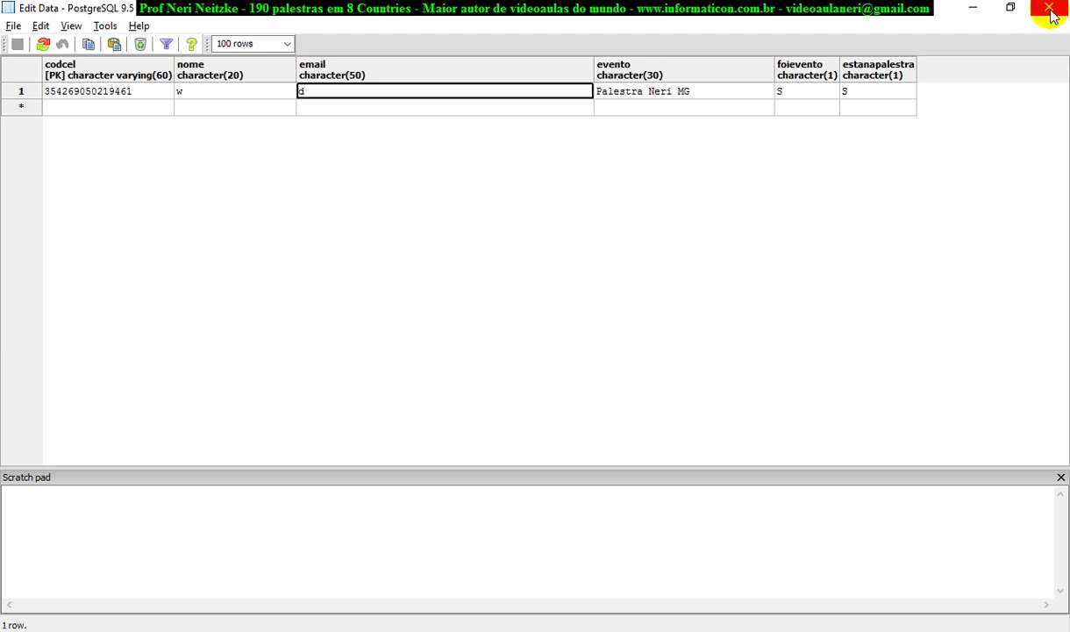
Close the table data window and display the SQL definition of the usuarios table in the local iBeaconEventos database
{"action": "left_click", "coordinate": [1052, 10]}
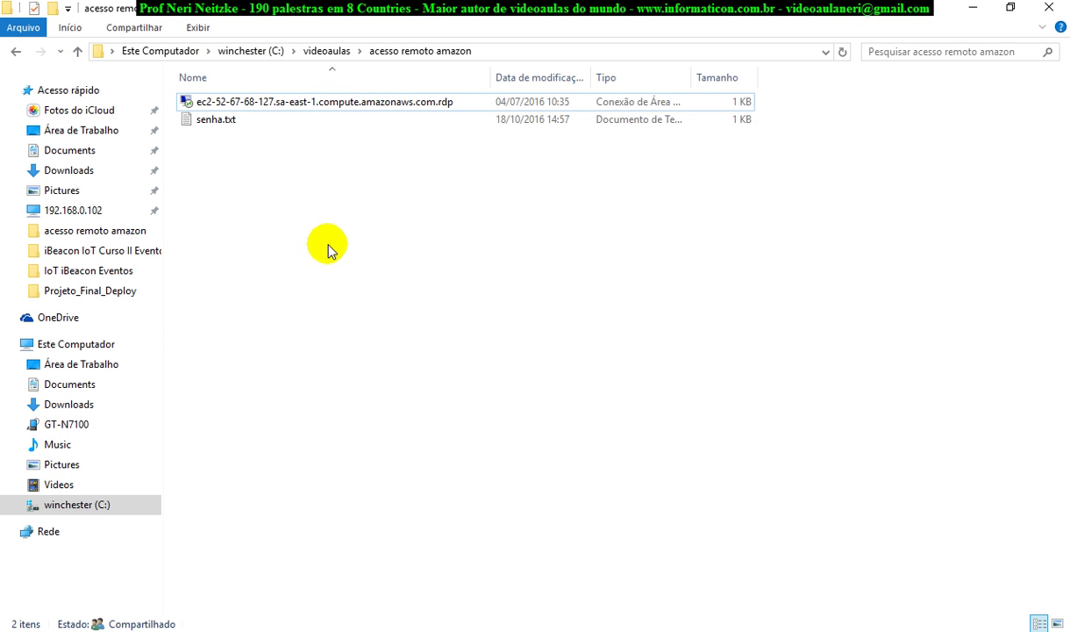
{"action": "key", "text": "alt+Tab"}
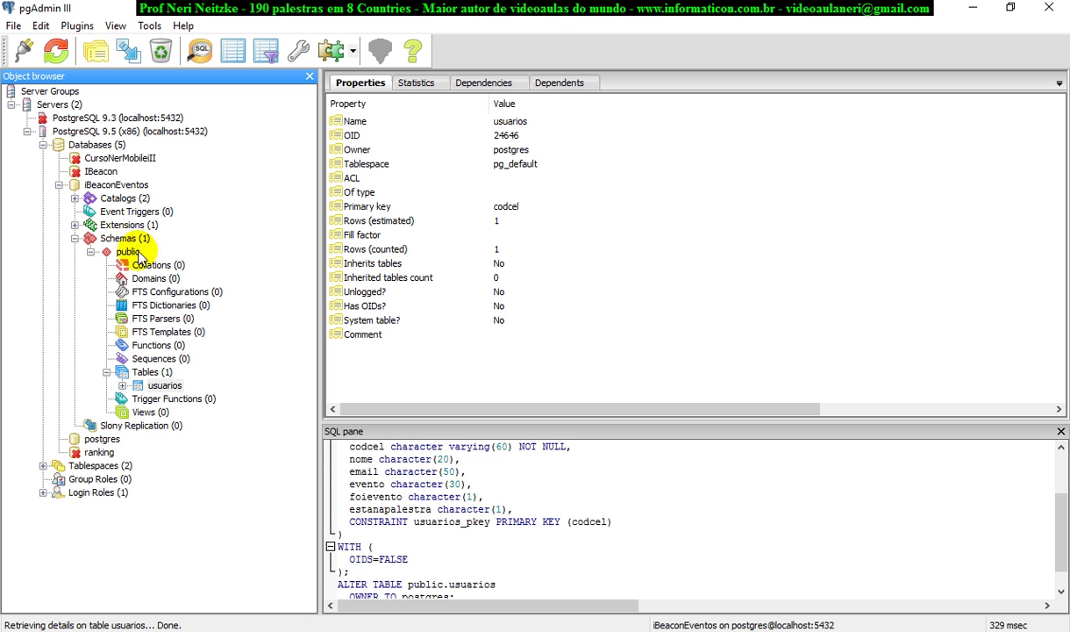
{"action": "left_click", "coordinate": [123, 185]}
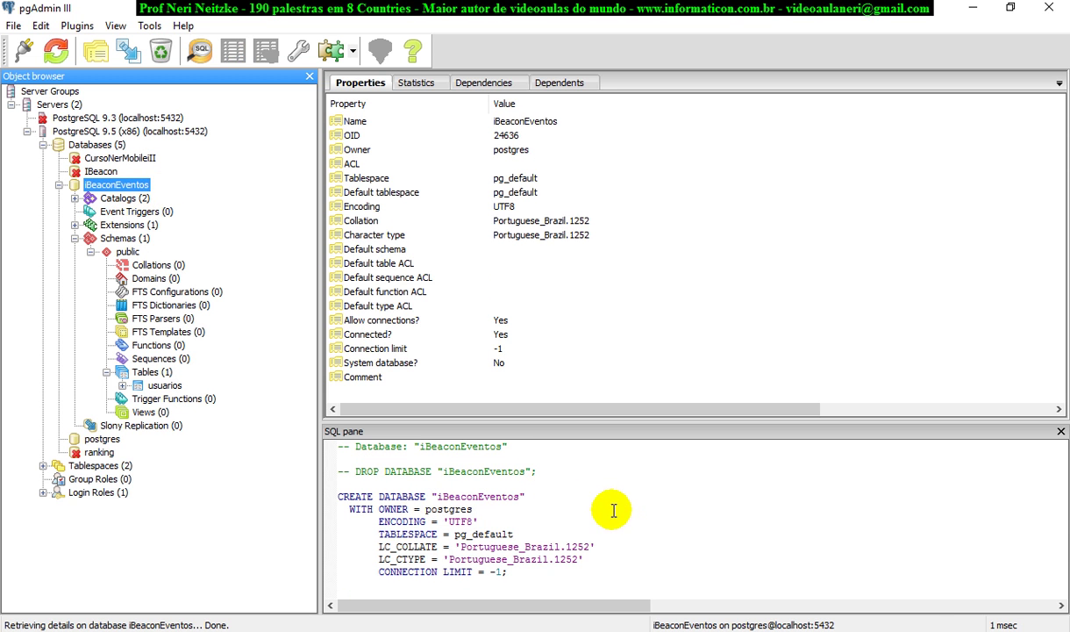
{"action": "scroll", "coordinate": [625, 503], "scroll_direction": "down", "scroll_amount": 1}
{"action": "left_click", "coordinate": [162, 385]}
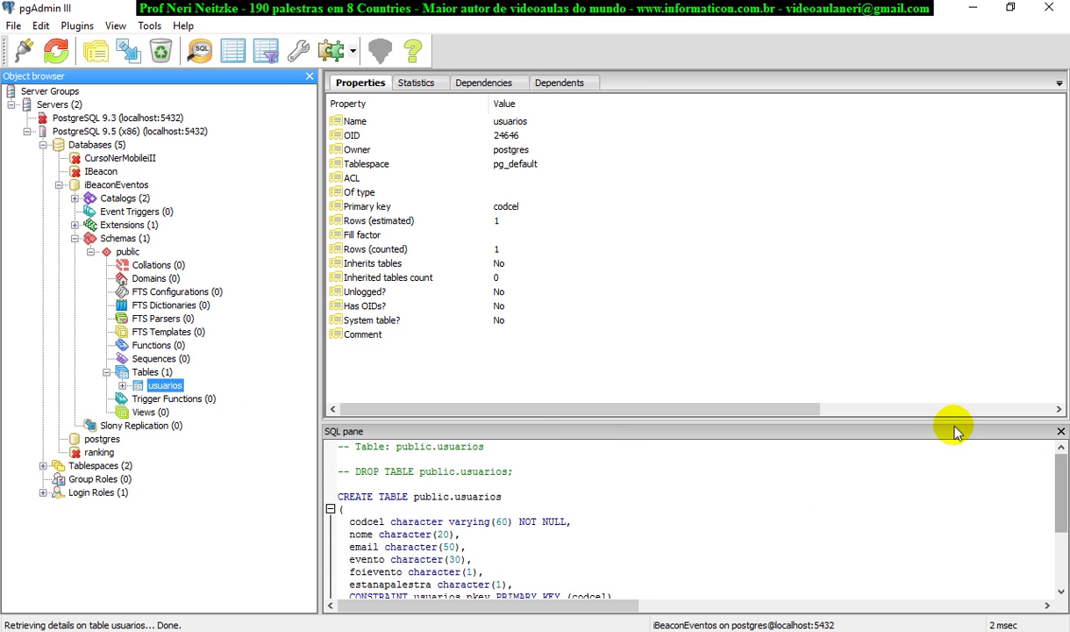
Copy the CREATE TABLE public.usuarios statement through its closing parenthesis, and switch to pgAdmin III on the remote Amazon server
{"action": "left_click_drag", "start_coordinate": [946, 423], "coordinate": [951, 290]}
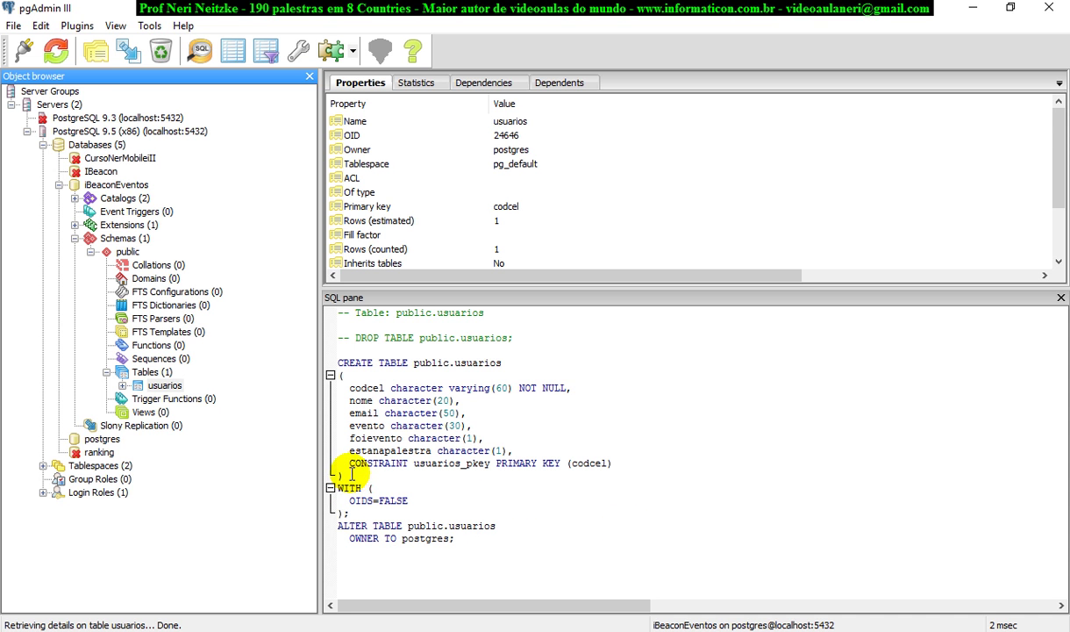
{"action": "left_click_drag", "start_coordinate": [345, 475], "coordinate": [306, 363]}
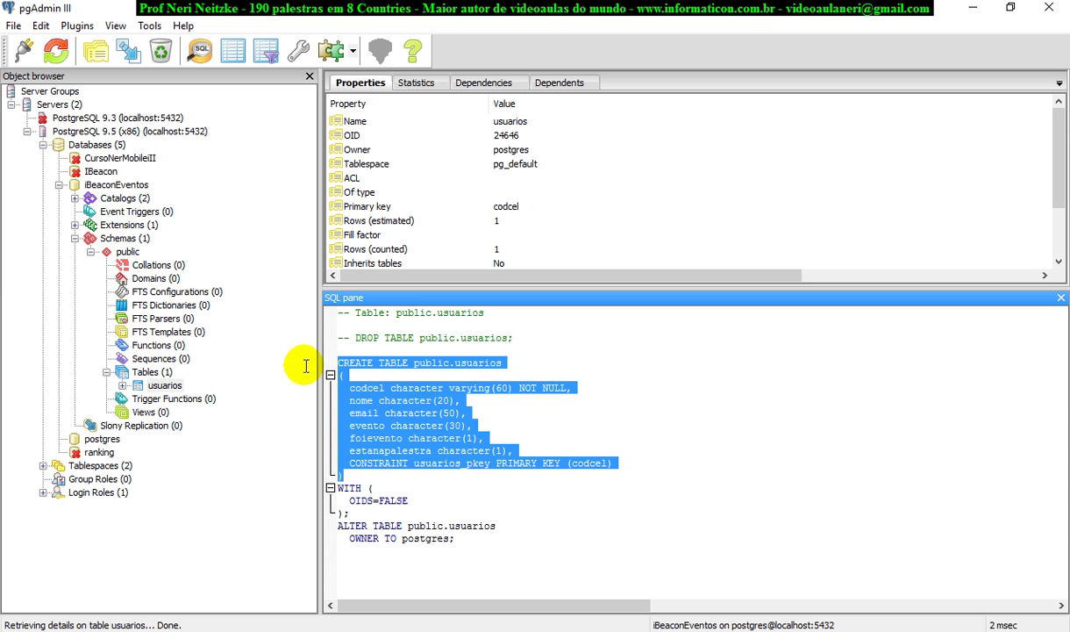
{"action": "right_click", "coordinate": [419, 426]}
{"action": "left_click", "coordinate": [455, 494]}
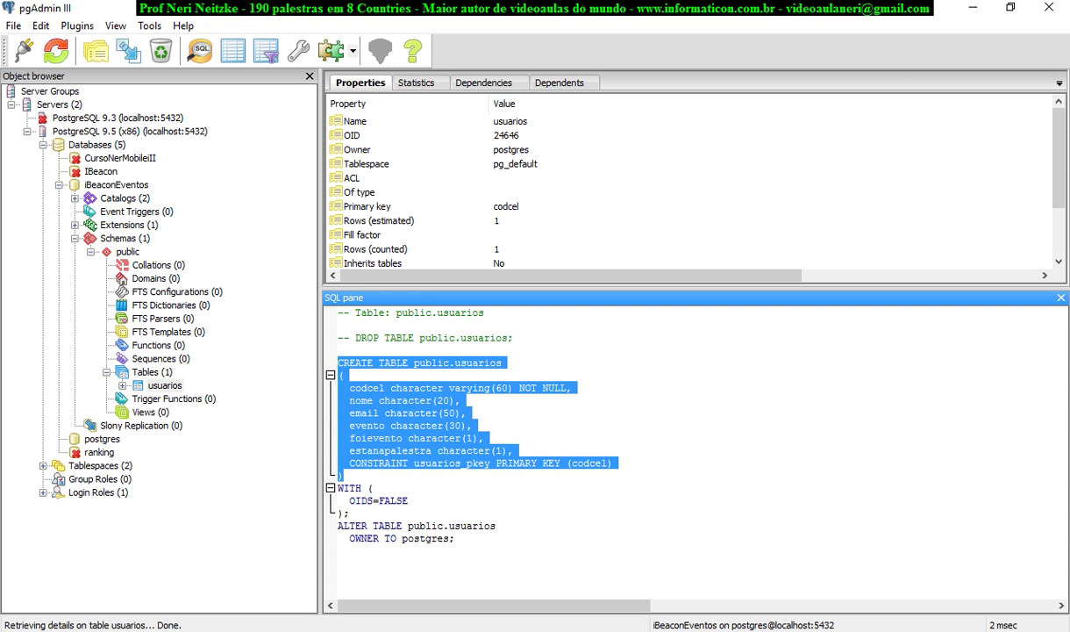
{"action": "left_click", "coordinate": [976, 11]}
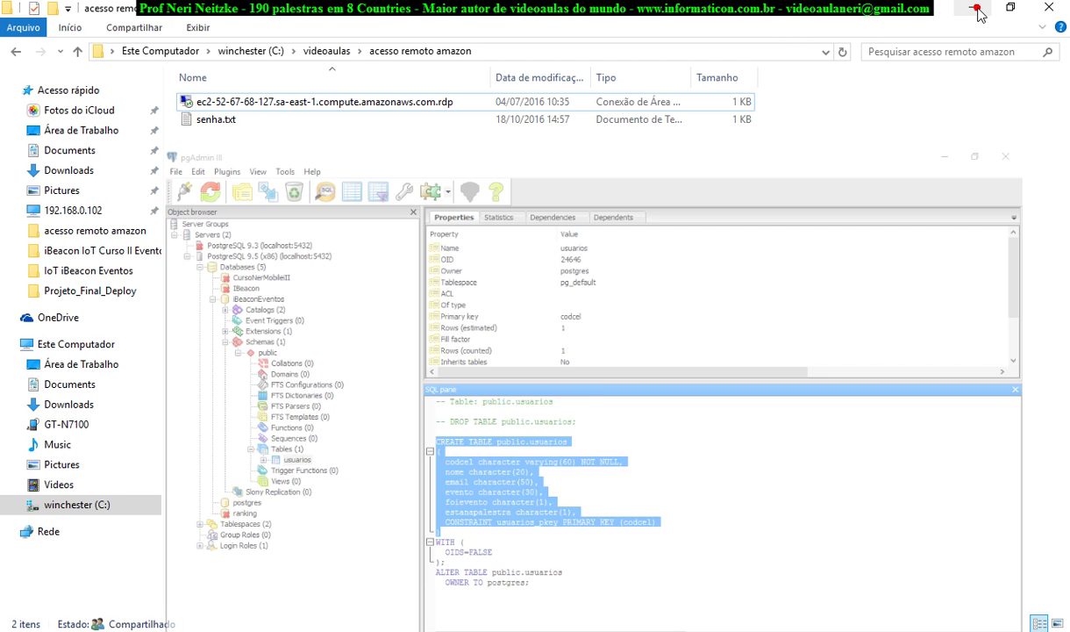
{"action": "key", "text": "alt+Tab"}
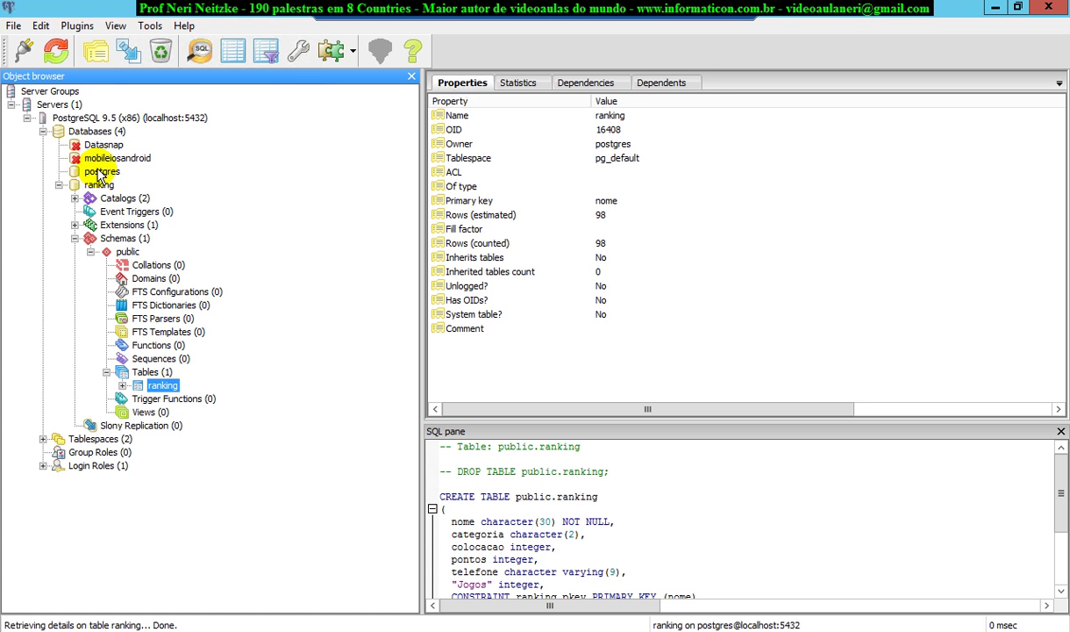
{"action": "left_click", "coordinate": [95, 132]}
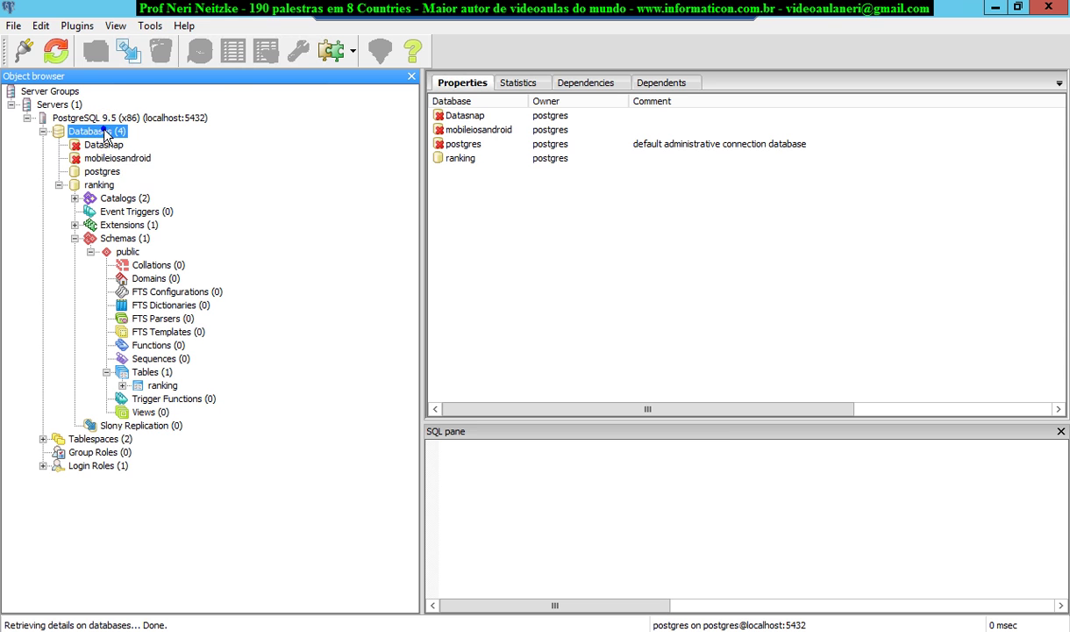
{"action": "right_click", "coordinate": [103, 131]}
{"action": "left_click", "coordinate": [188, 164]}
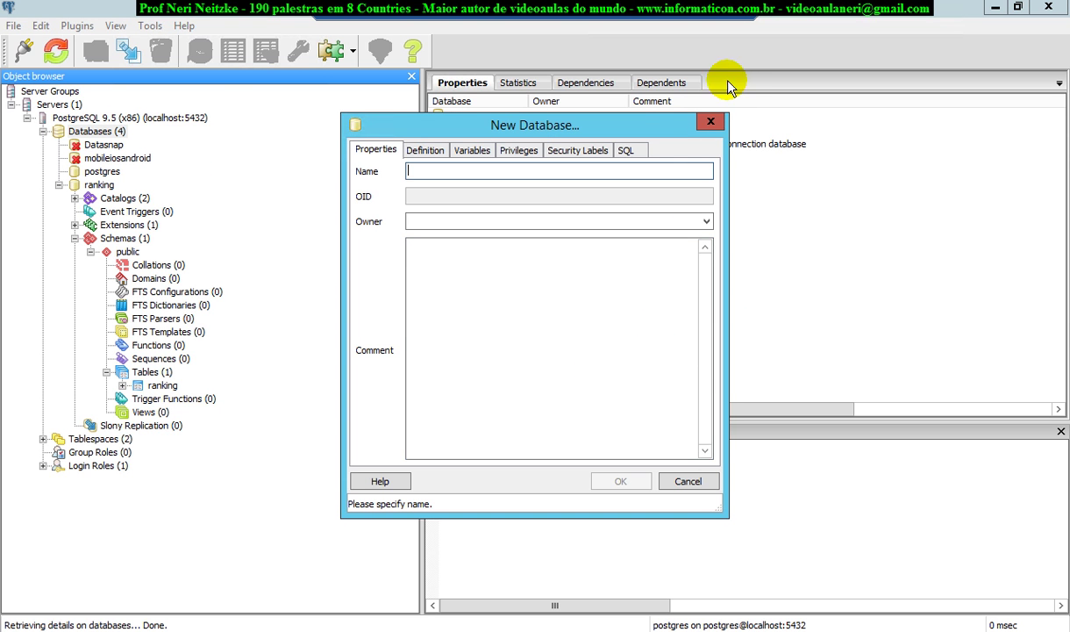
{"action": "left_click", "coordinate": [710, 122]}
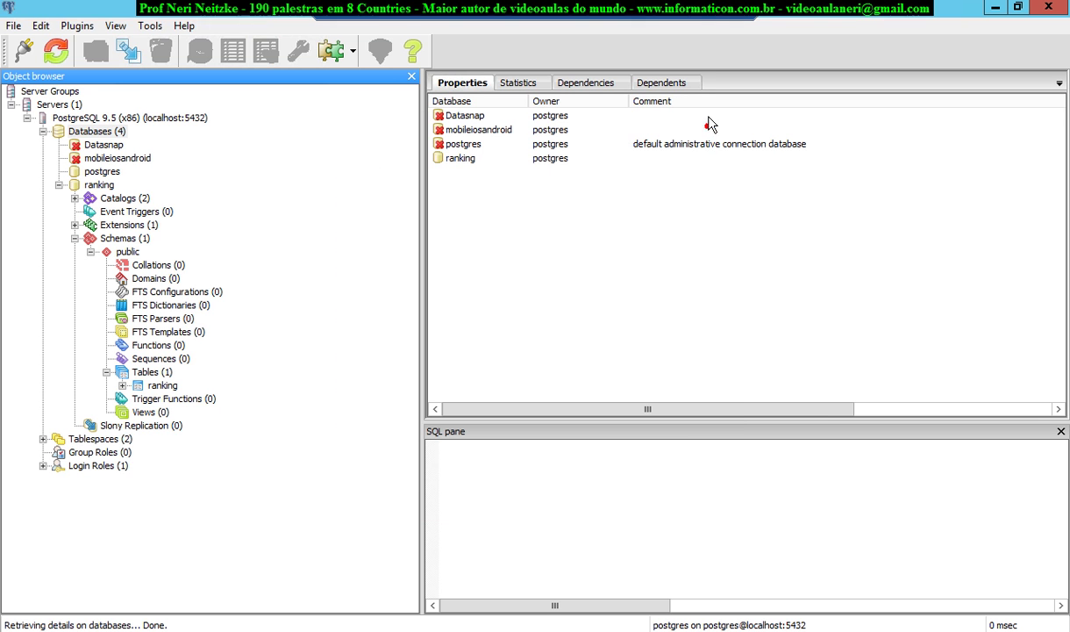
{"action": "left_click", "coordinate": [702, 17]}
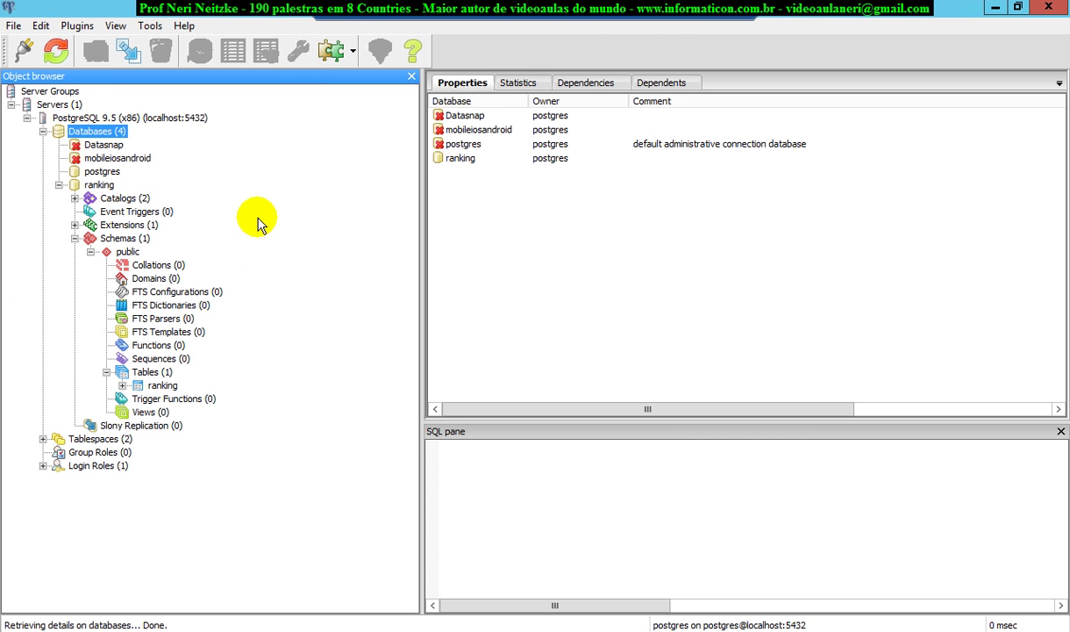
{"action": "left_click", "coordinate": [99, 186]}
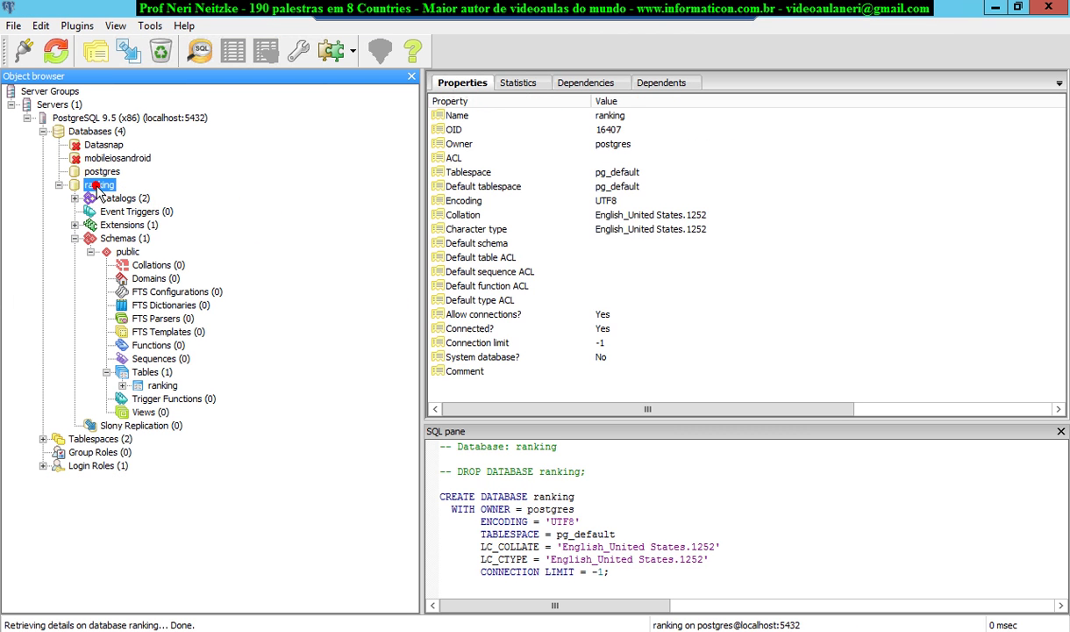
Create a new database named iBeaconEventos on the remote PostgreSQL 9.5 server
{"action": "right_click", "coordinate": [94, 132]}
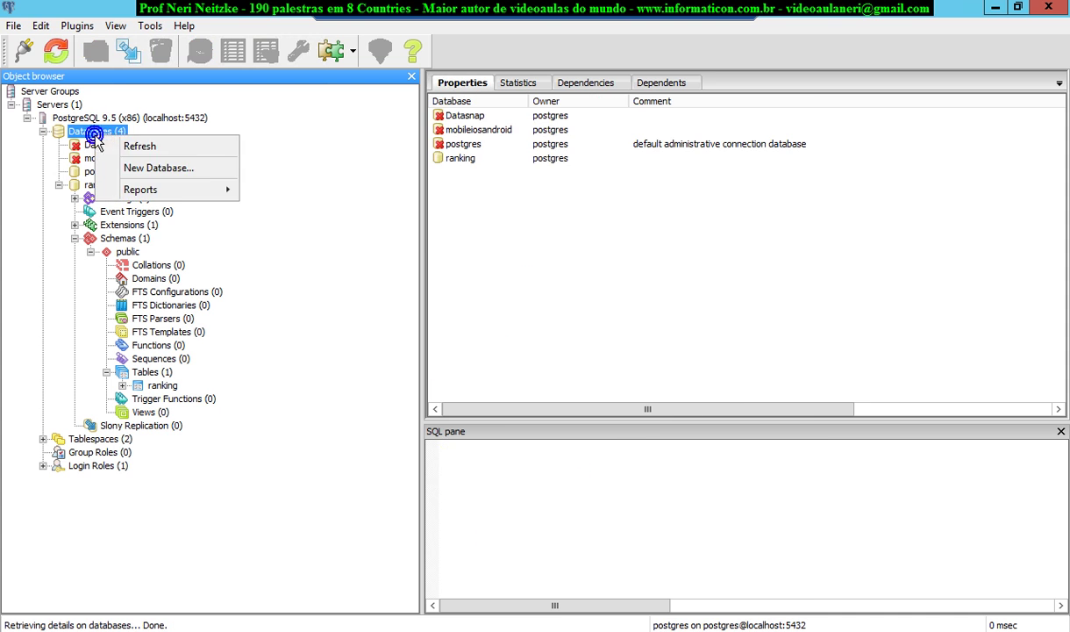
{"action": "left_click", "coordinate": [151, 168]}
{"action": "type", "text": "l"}
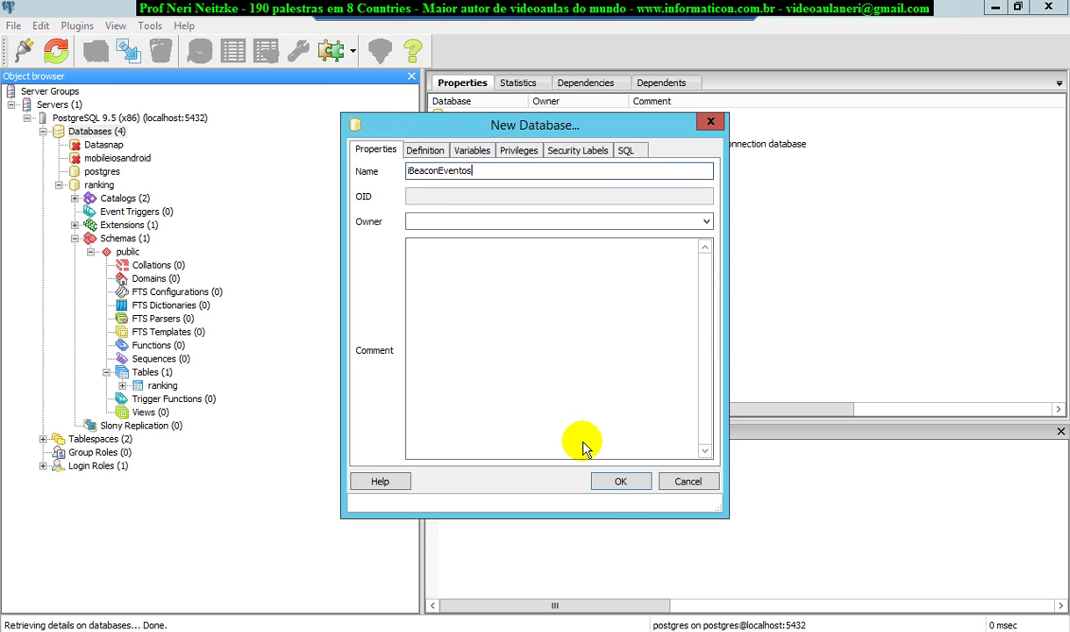
{"action": "left_click", "coordinate": [619, 483]}
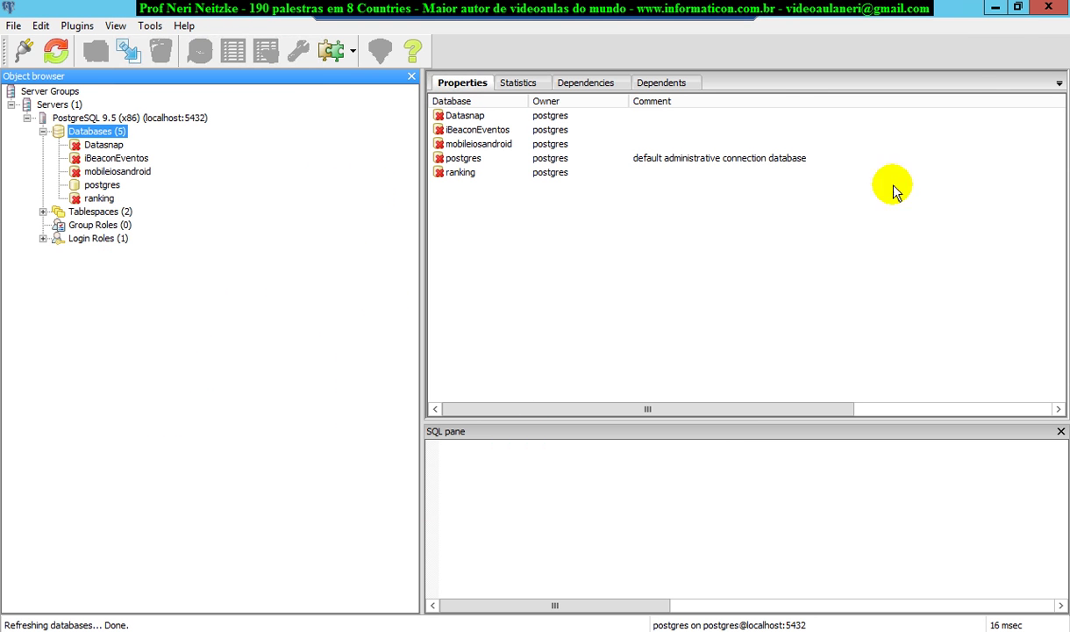
Restore the pgAdmin window down from full screen and reposition it over the remote desktop
{"action": "left_click", "coordinate": [1017, 9]}
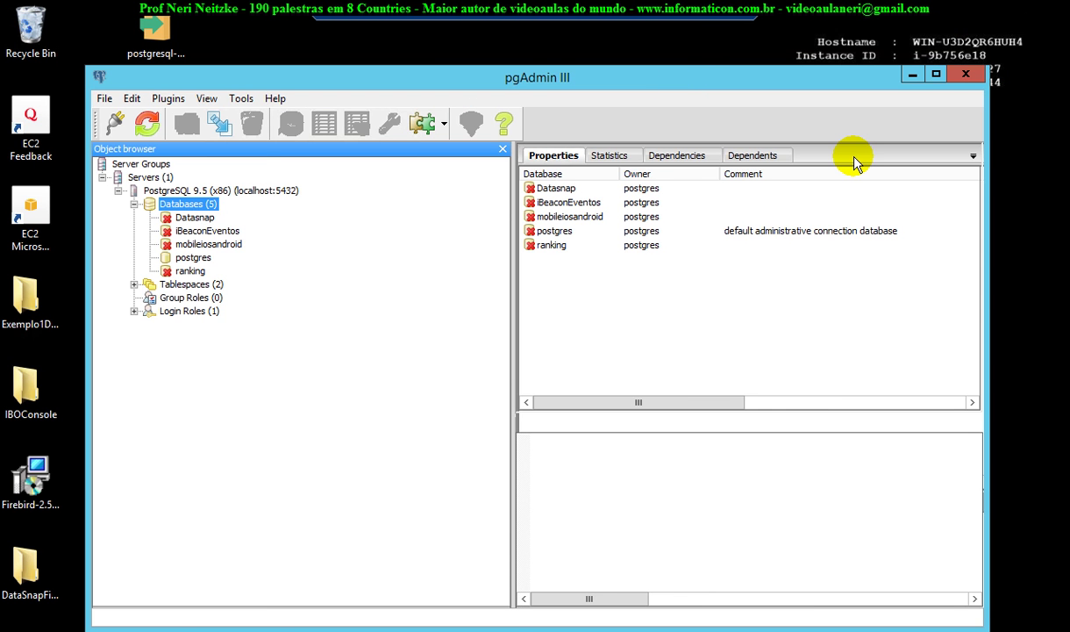
{"action": "left_click_drag", "start_coordinate": [628, 84], "coordinate": [348, 111]}
{"action": "left_click_drag", "start_coordinate": [327, 74], "coordinate": [174, 80]}
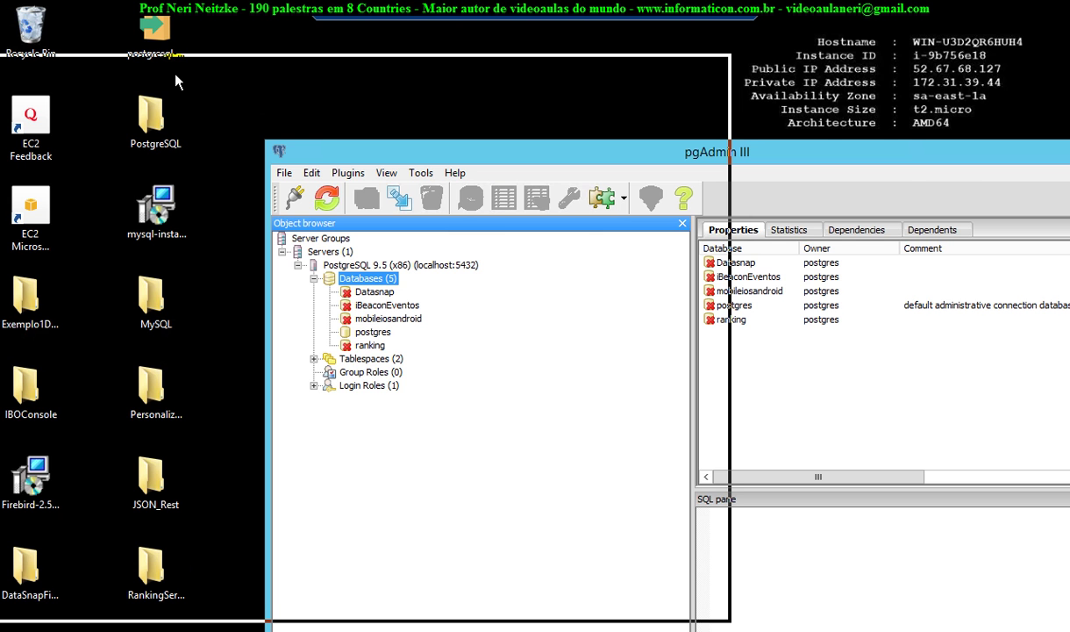
{"action": "left_click_drag", "start_coordinate": [176, 82], "coordinate": [497, 63]}
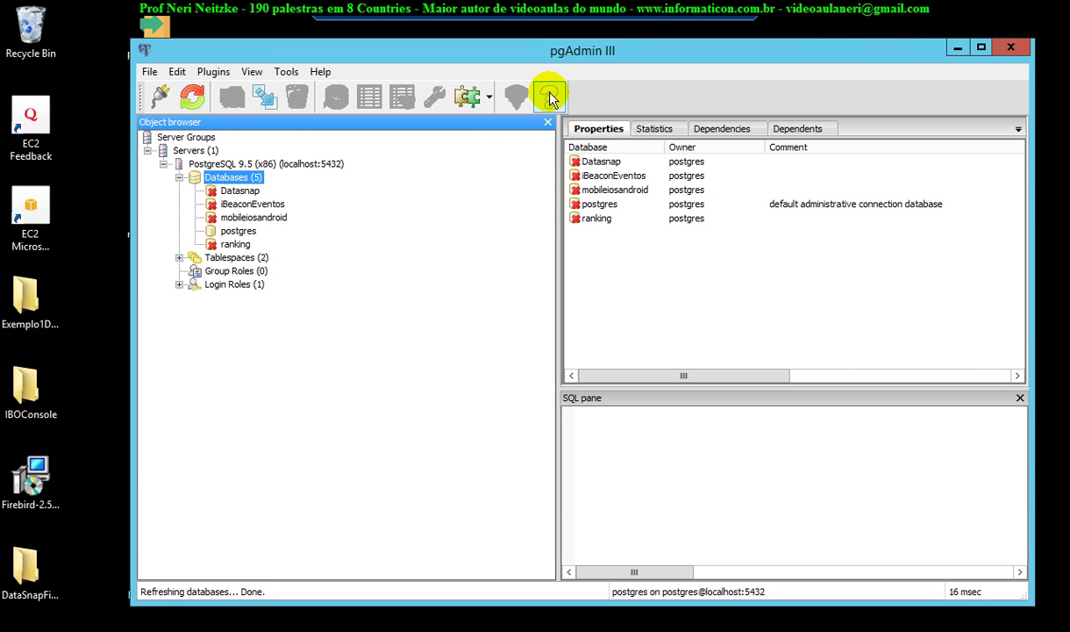
Paste and execute the copied CREATE TABLE public.usuarios statement in a query window on iBeaconEventos, and close the query window
{"action": "left_click", "coordinate": [259, 207]}
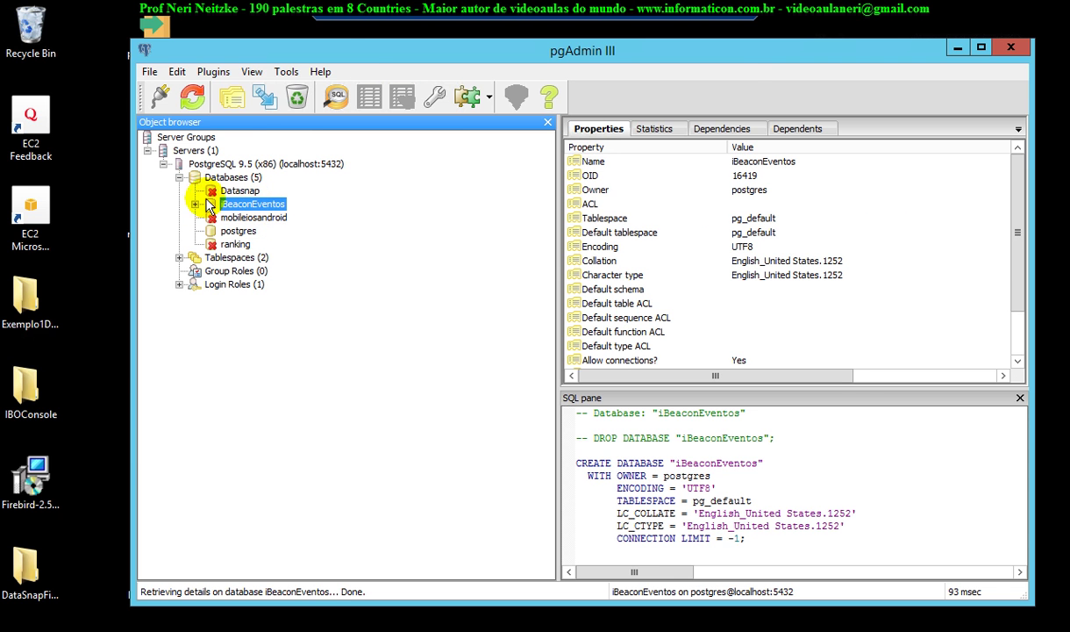
{"action": "left_click", "coordinate": [336, 99]}
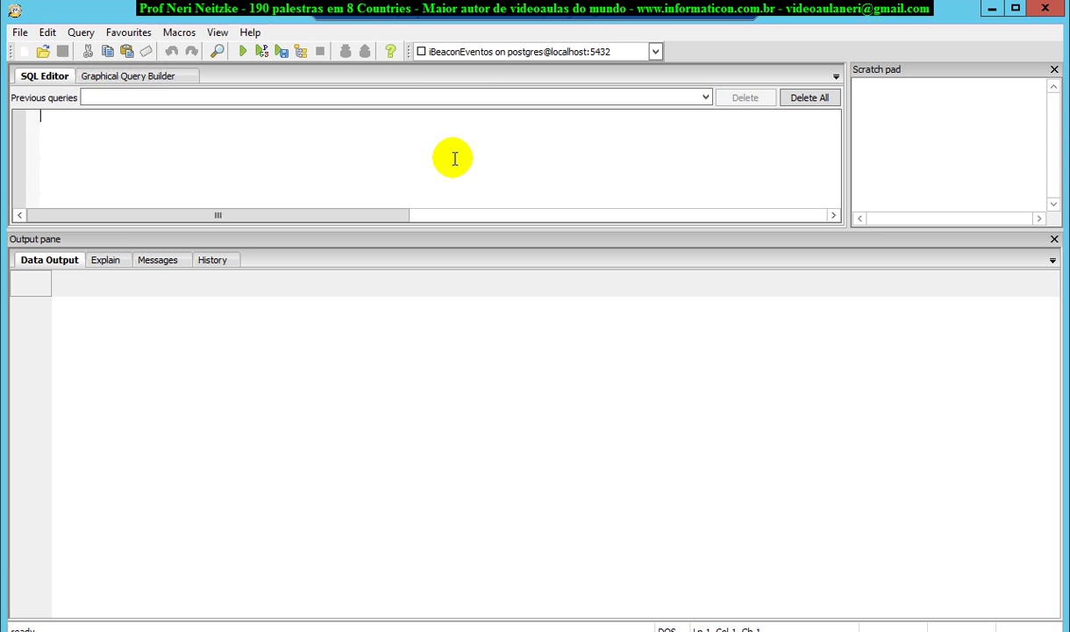
{"action": "key", "text": "ctrl+v"}
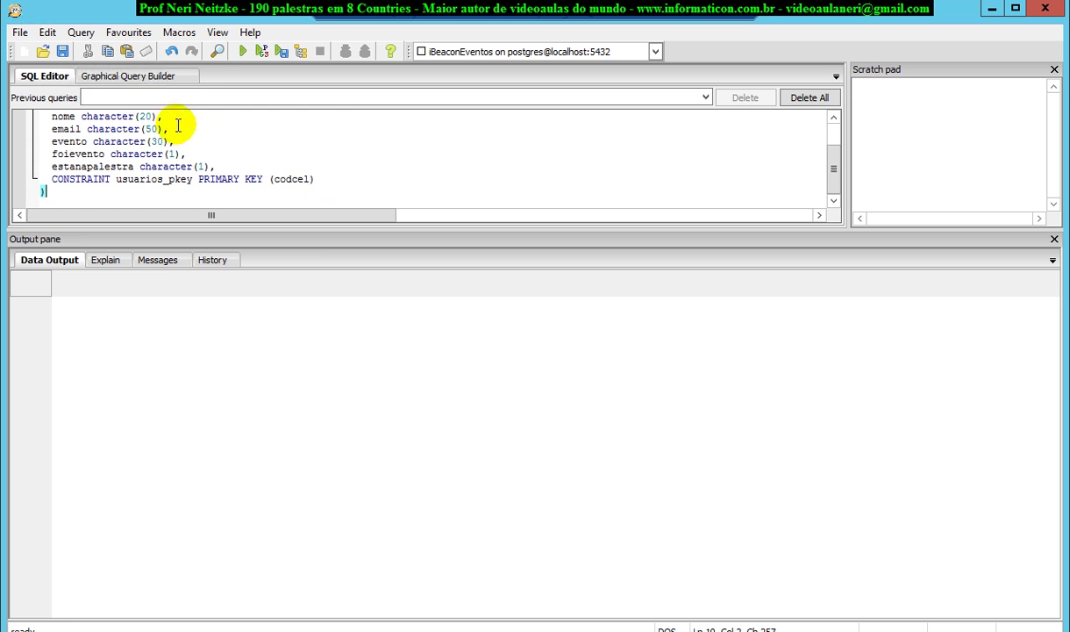
{"action": "left_click", "coordinate": [242, 51]}
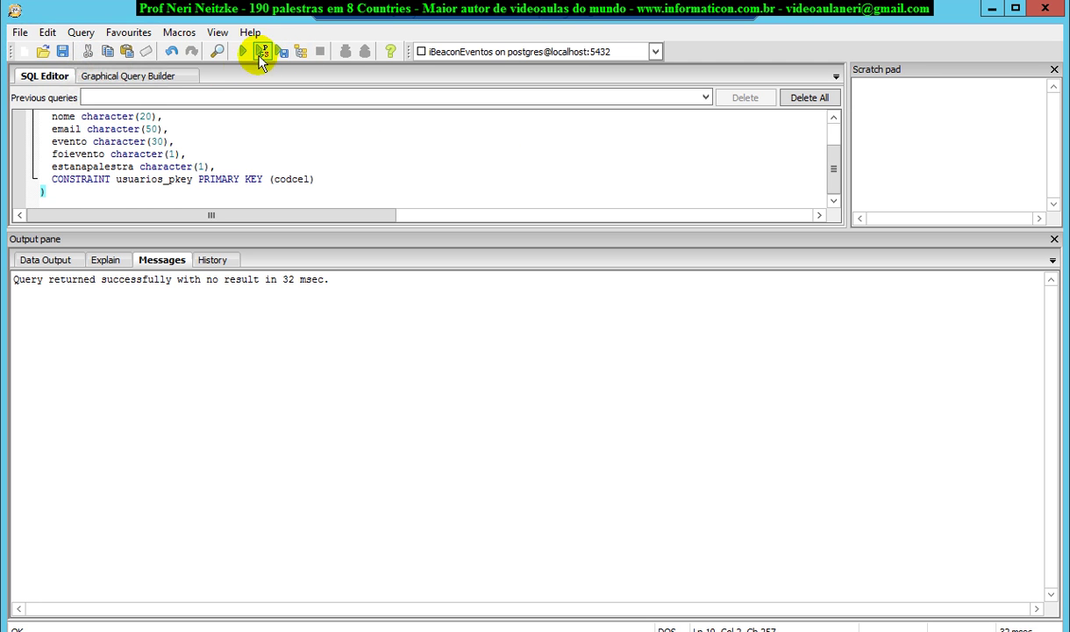
{"action": "scroll", "coordinate": [553, 285], "scroll_direction": "up", "scroll_amount": 1}
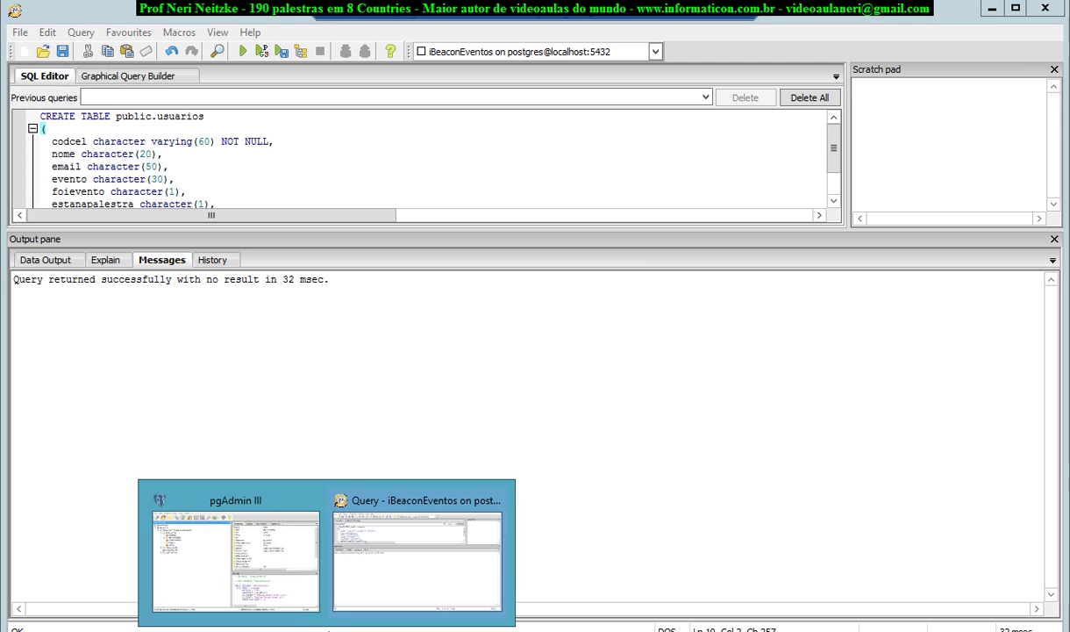
{"action": "left_click", "coordinate": [430, 549]}
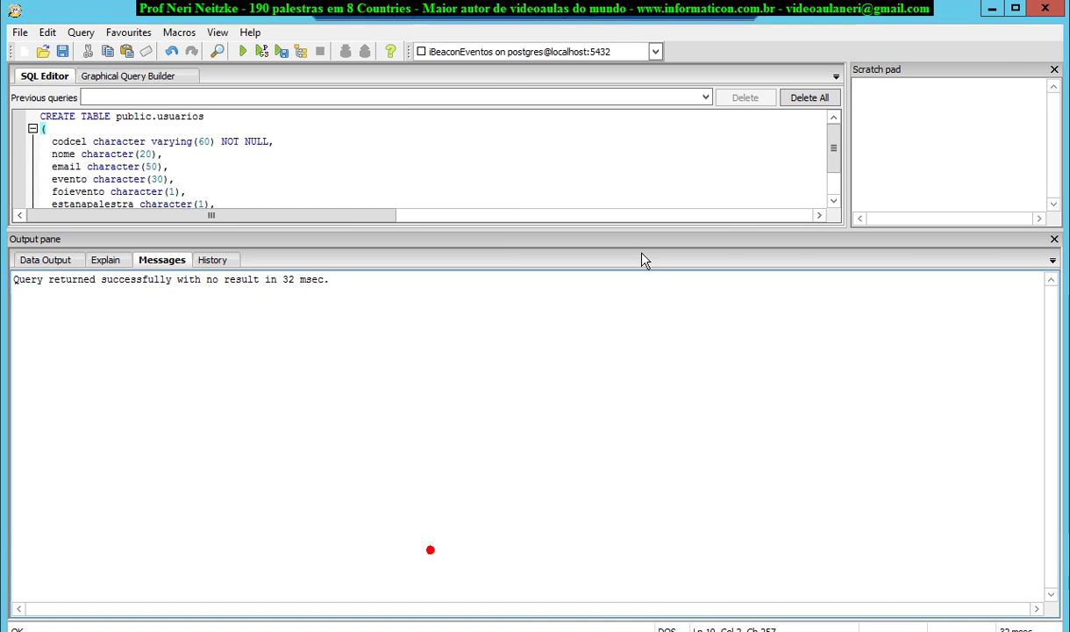
{"action": "left_click", "coordinate": [1046, 8]}
{"action": "left_click", "coordinate": [551, 381]}
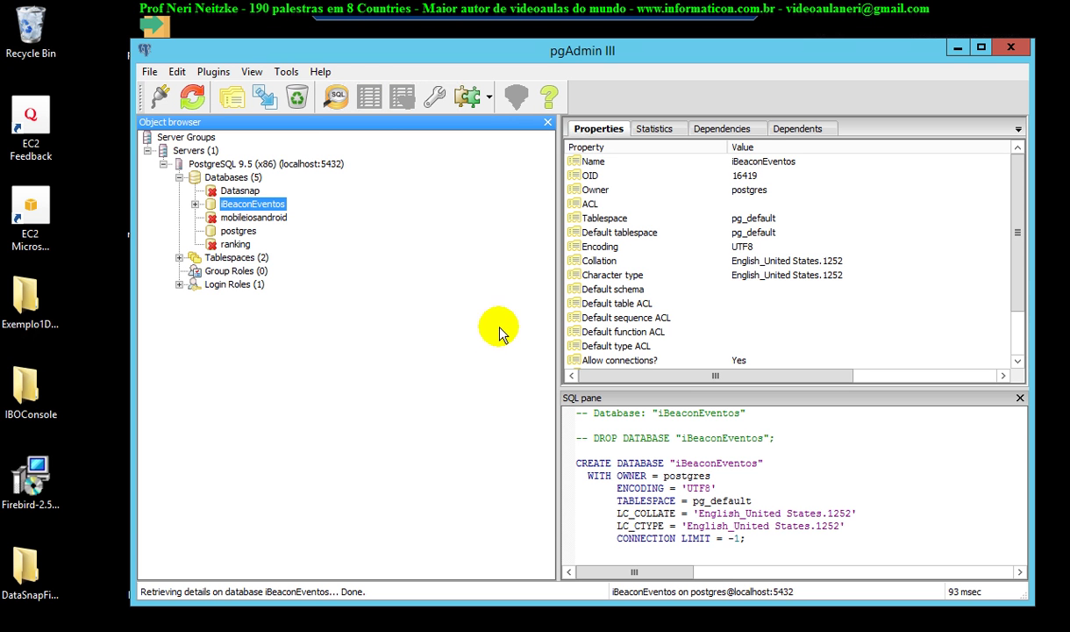
Expand the iBeaconEventos database to the tables of its public schema and show the usuarios table's details
{"action": "left_click", "coordinate": [194, 204]}
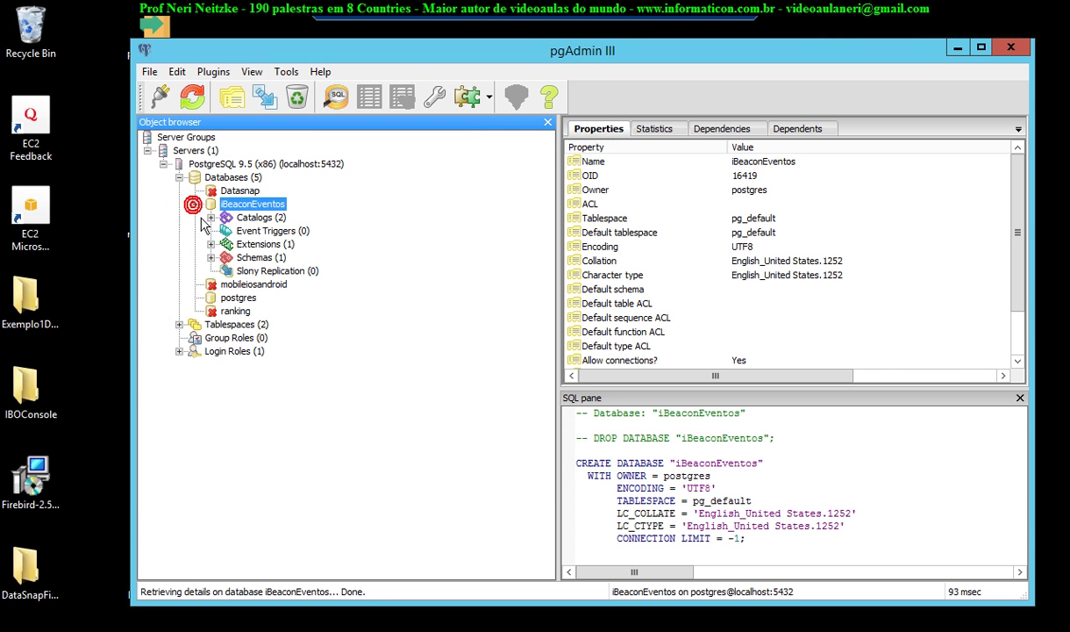
{"action": "left_click", "coordinate": [211, 257]}
{"action": "left_click", "coordinate": [227, 270]}
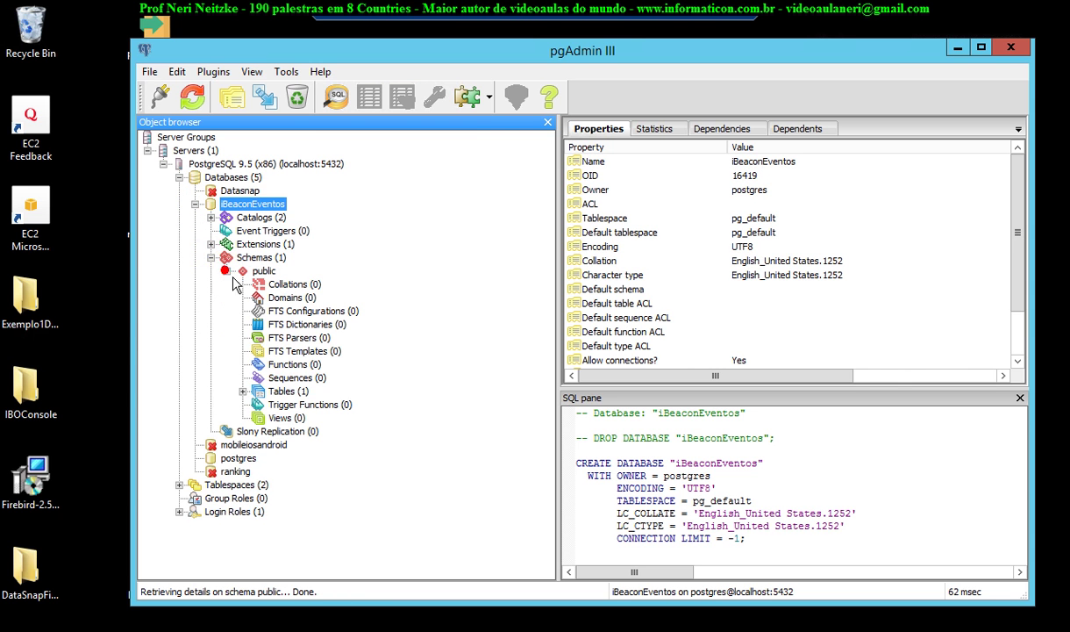
{"action": "left_click", "coordinate": [263, 391]}
{"action": "left_click", "coordinate": [243, 392]}
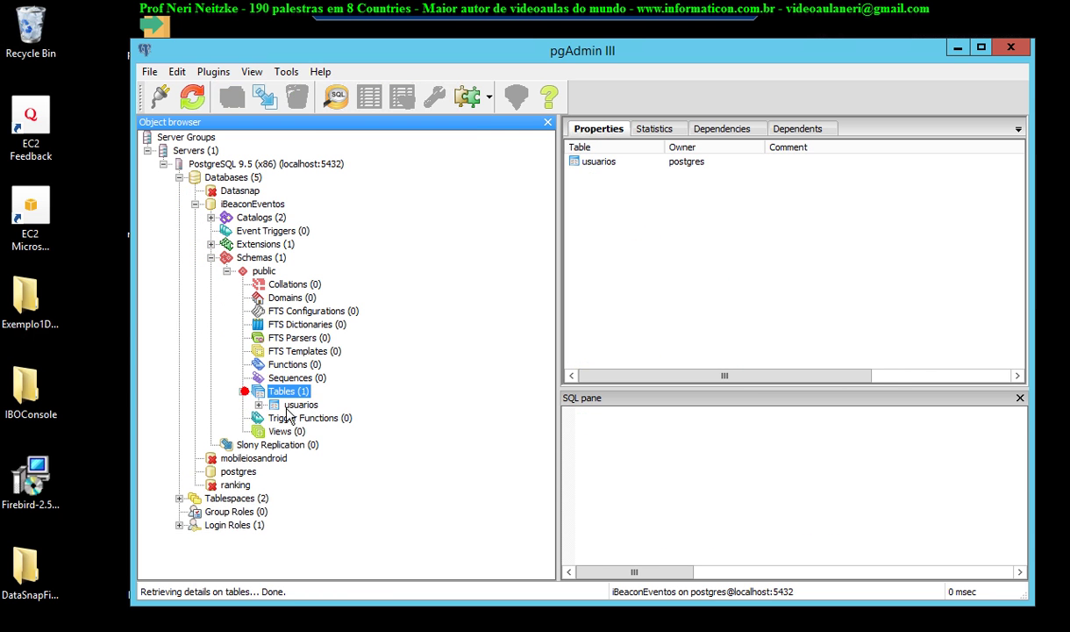
{"action": "left_click", "coordinate": [300, 404]}
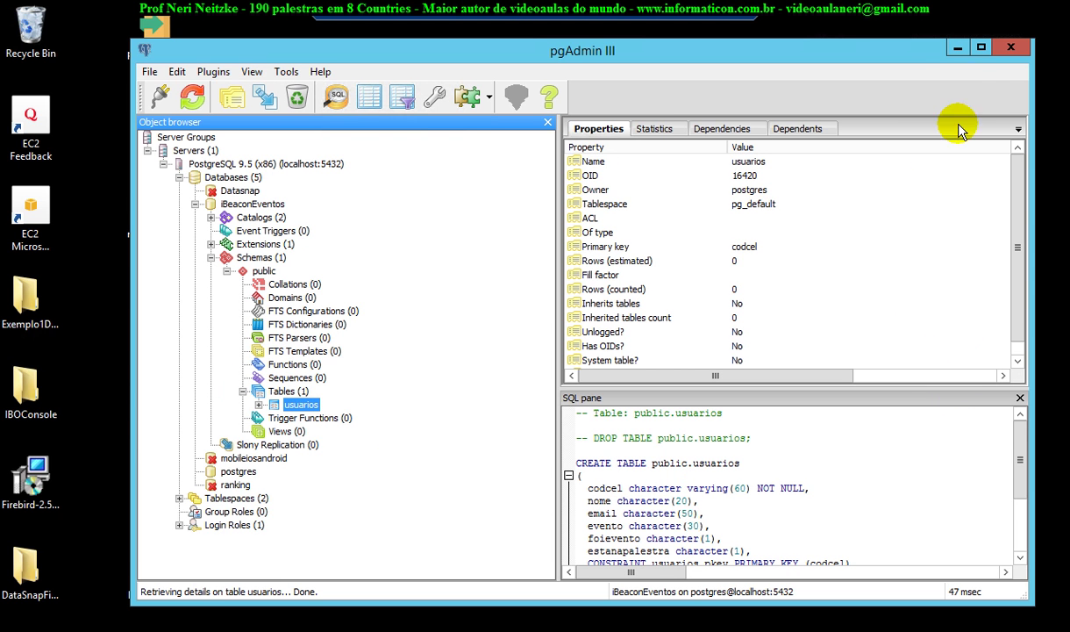
Minimize the remote pgAdmin window and switch to the Project1iBeaconEventos project in the Delphi IDE
{"action": "mouse_move", "coordinate": [890, 51]}
{"action": "left_mouse_down"}
{"action": "mouse_move", "coordinate": [779, 129]}
{"action": "mouse_move", "coordinate": [746, 124]}
{"action": "mouse_move", "coordinate": [784, 95]}
{"action": "mouse_move", "coordinate": [767, 79]}
{"action": "mouse_move", "coordinate": [777, 64]}
{"action": "mouse_move", "coordinate": [794, 79]}
{"action": "left_mouse_up"}
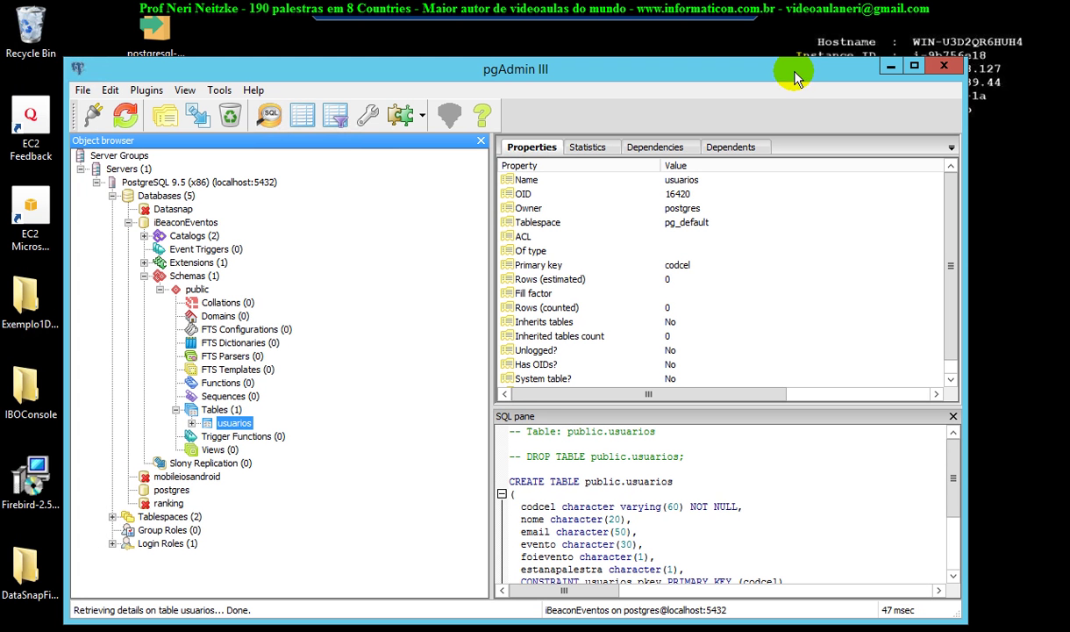
{"action": "left_click", "coordinate": [892, 67]}
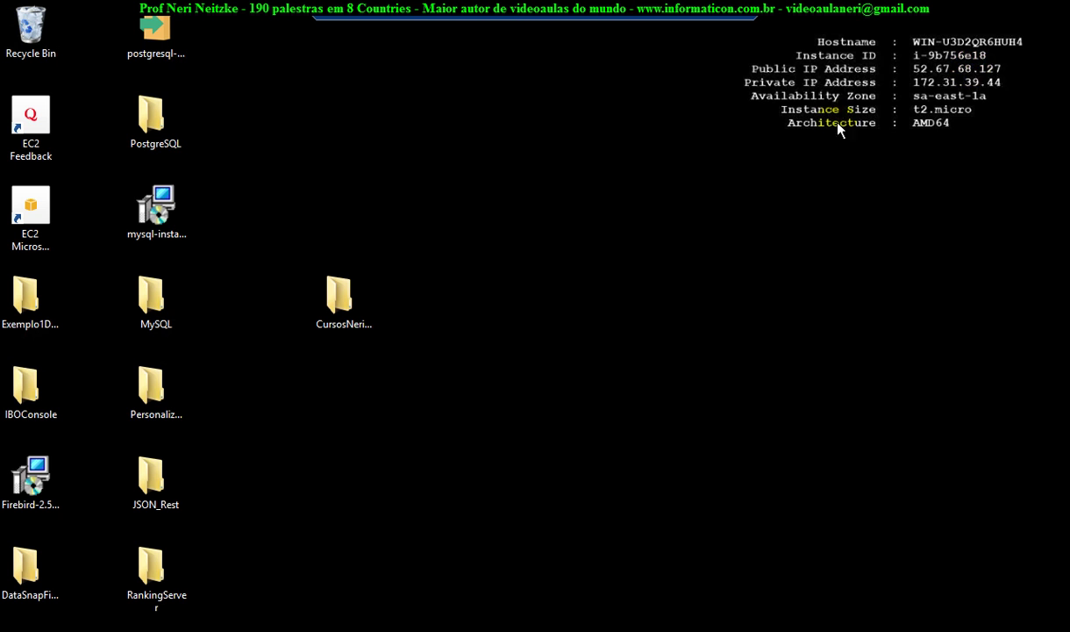
{"action": "key", "text": "alt+Tab"}
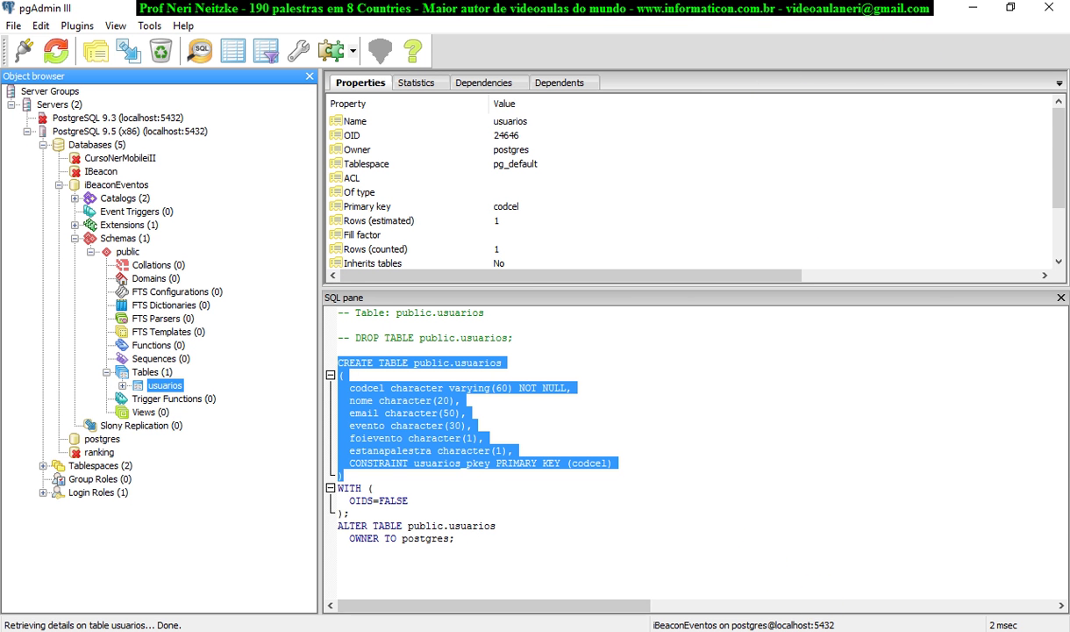
{"action": "key", "text": "alt+Tab"}
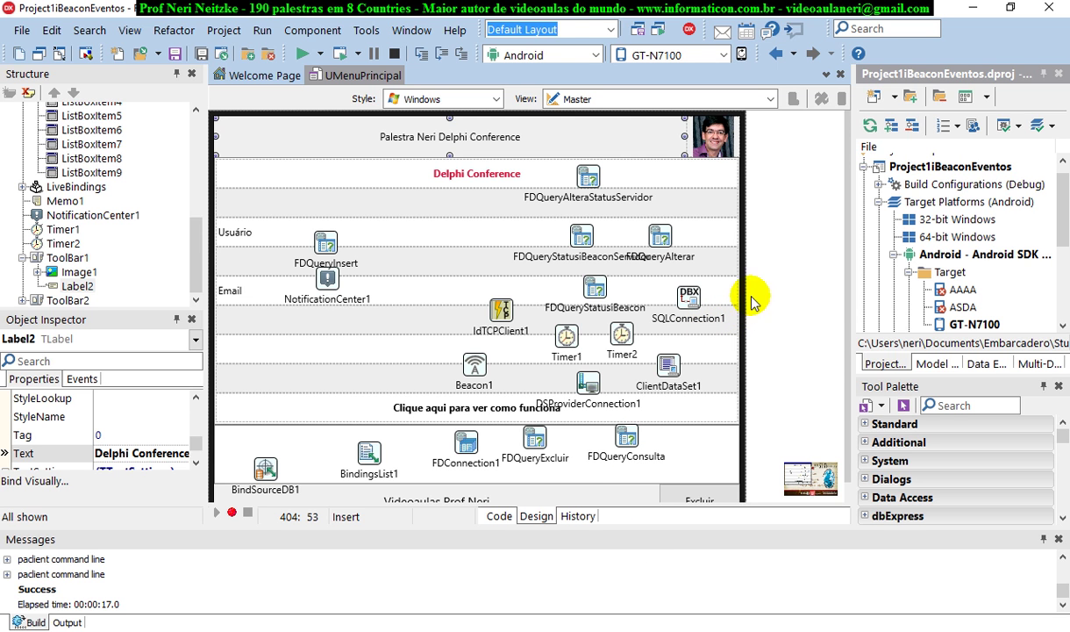
Open the HostName property of SQLConnection1 for editing, and switch to the network diagram in Paint
{"action": "left_click", "coordinate": [687, 303]}
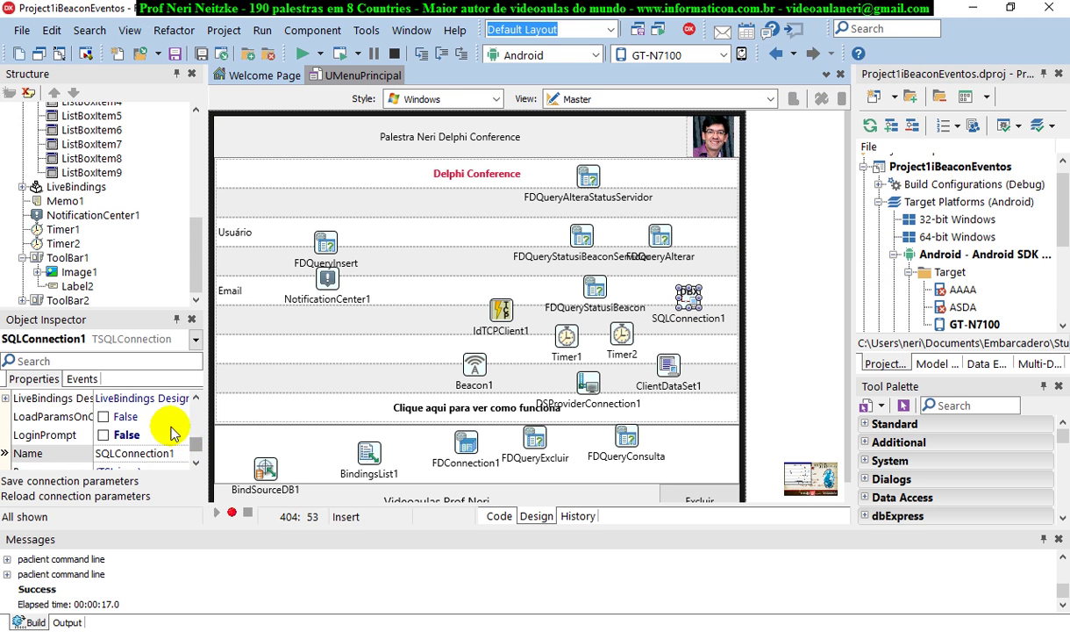
{"action": "mouse_move", "coordinate": [196, 443]}
{"action": "left_mouse_down"}
{"action": "mouse_move", "coordinate": [196, 427]}
{"action": "mouse_move", "coordinate": [198, 436]}
{"action": "left_mouse_up"}
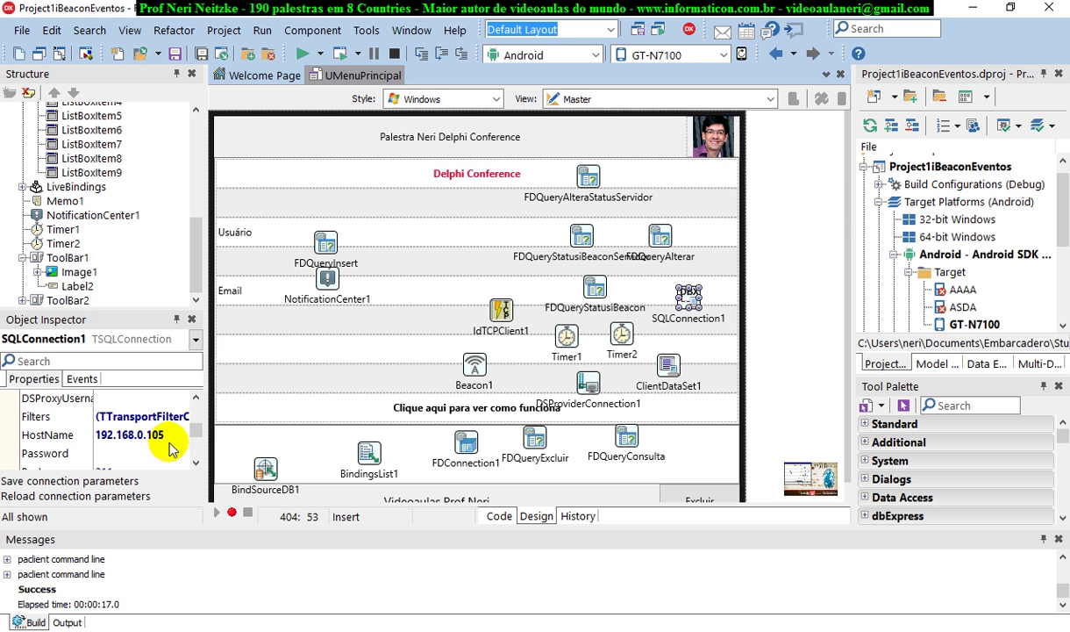
{"action": "left_click", "coordinate": [169, 440]}
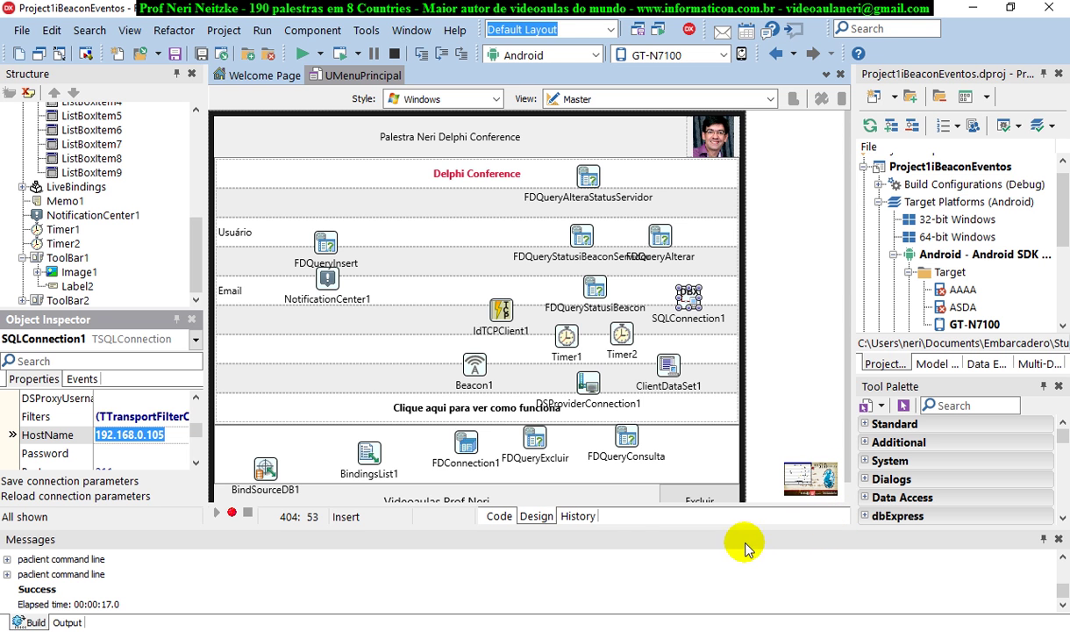
{"action": "left_click", "coordinate": [583, 631]}
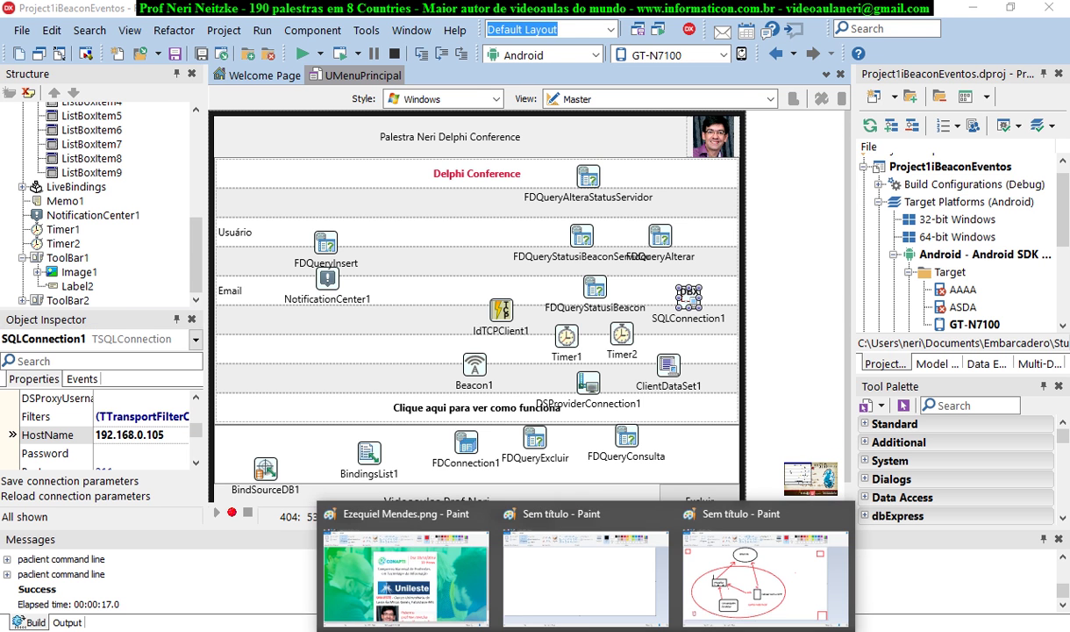
{"action": "left_click", "coordinate": [714, 561]}
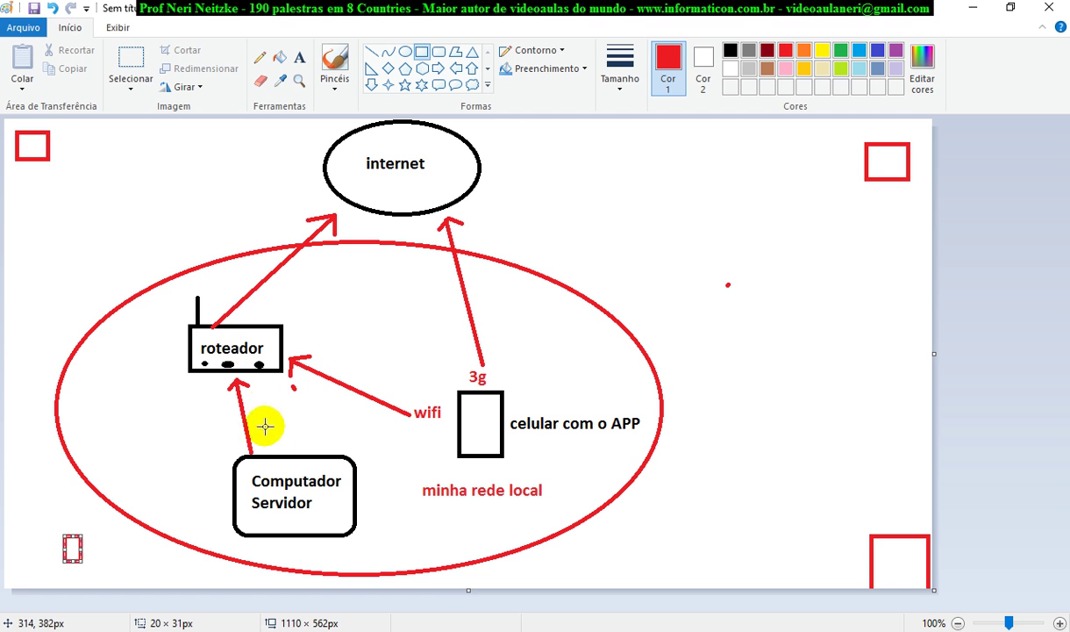
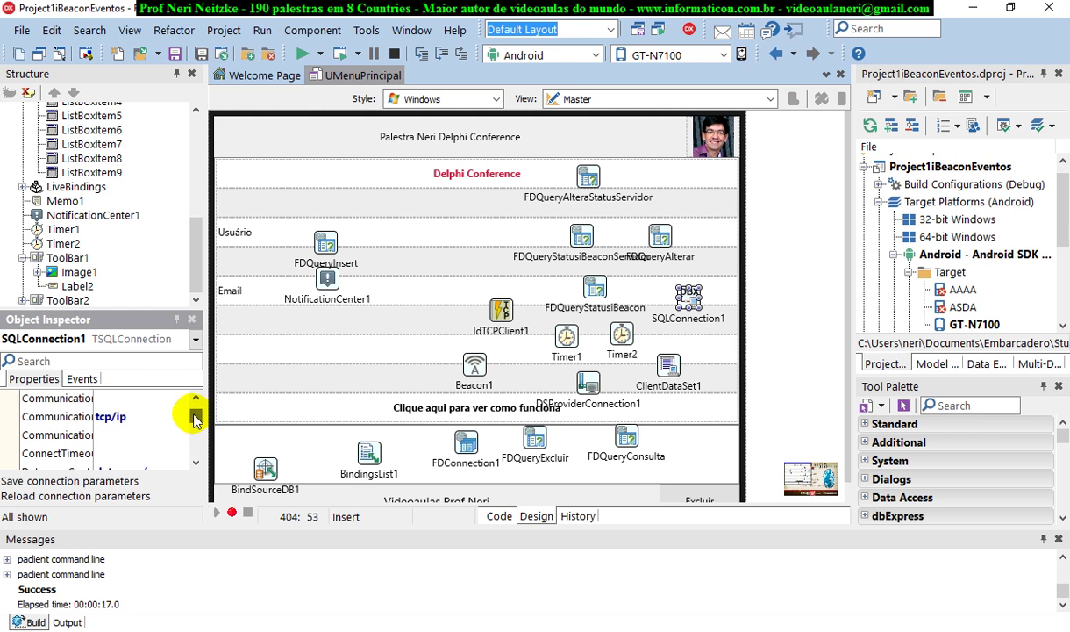
Review the IP version options in the communication properties of SQLConnection1 in Delphi
{"action": "left_click", "coordinate": [176, 399]}
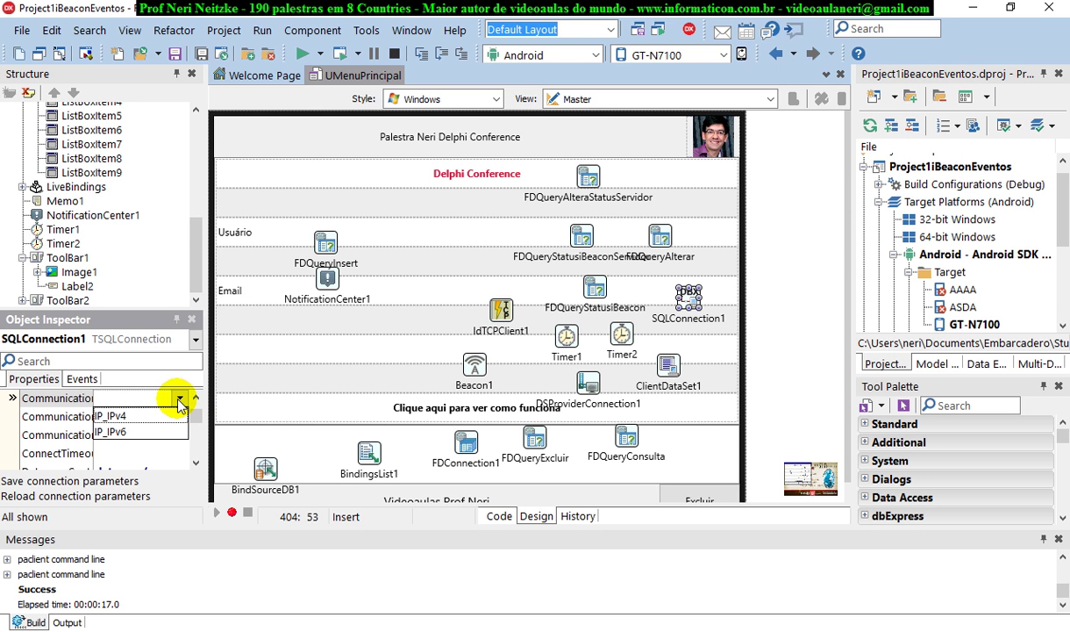
{"action": "left_click", "coordinate": [177, 400]}
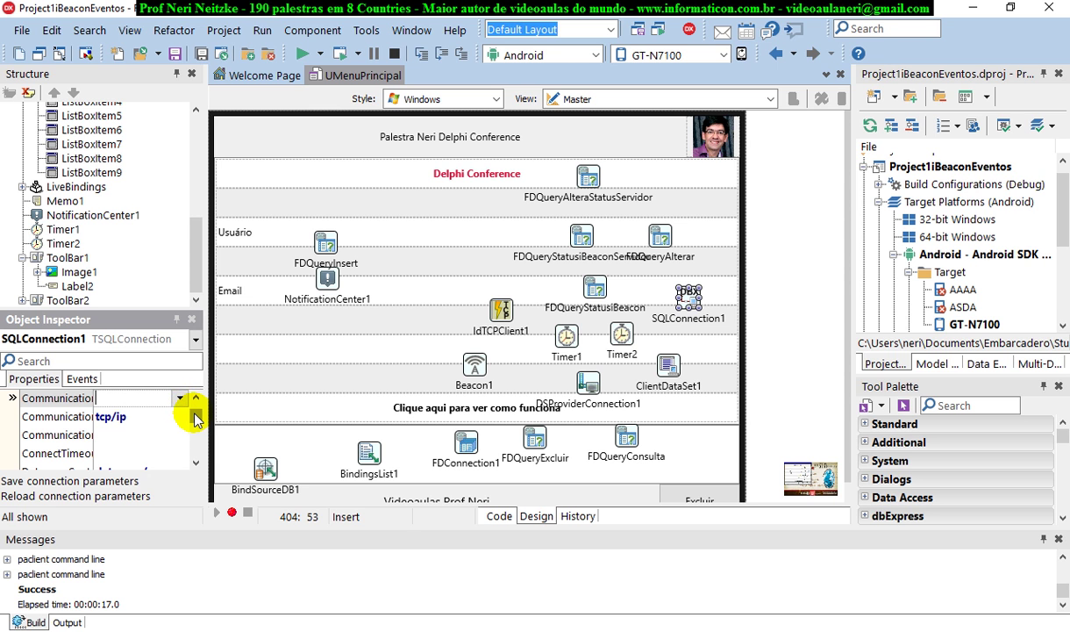
{"action": "scroll", "coordinate": [197, 418], "scroll_direction": "down", "scroll_amount": 1}
{"action": "scroll", "coordinate": [195, 418], "scroll_direction": "up", "scroll_amount": 2}
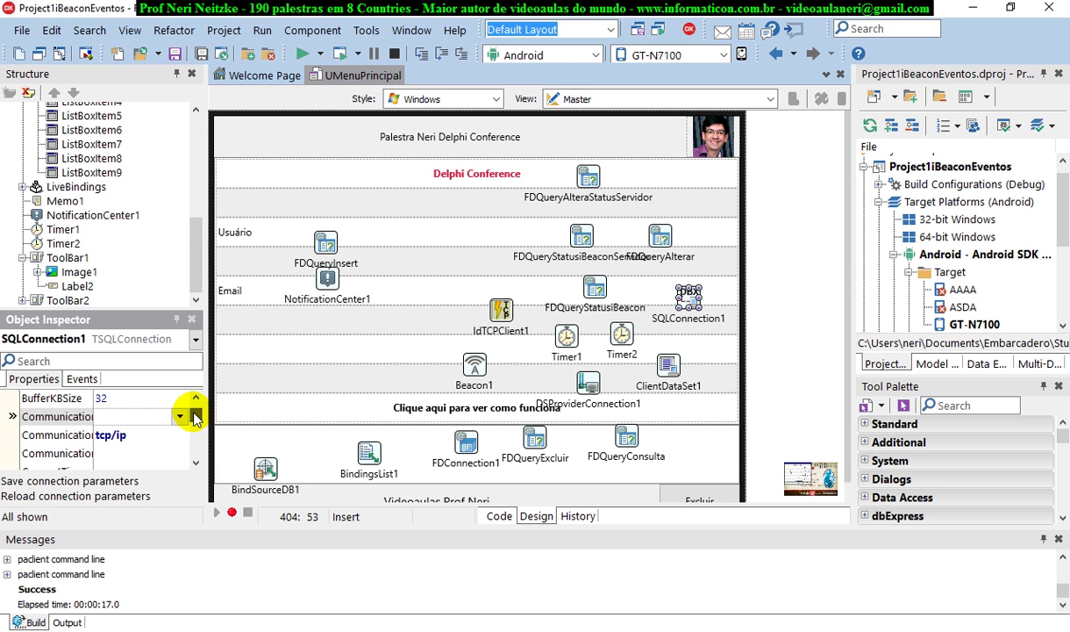
{"action": "scroll", "coordinate": [194, 420], "scroll_direction": "down", "scroll_amount": 5}
{"action": "scroll", "coordinate": [192, 430], "scroll_direction": "up", "scroll_amount": 2}
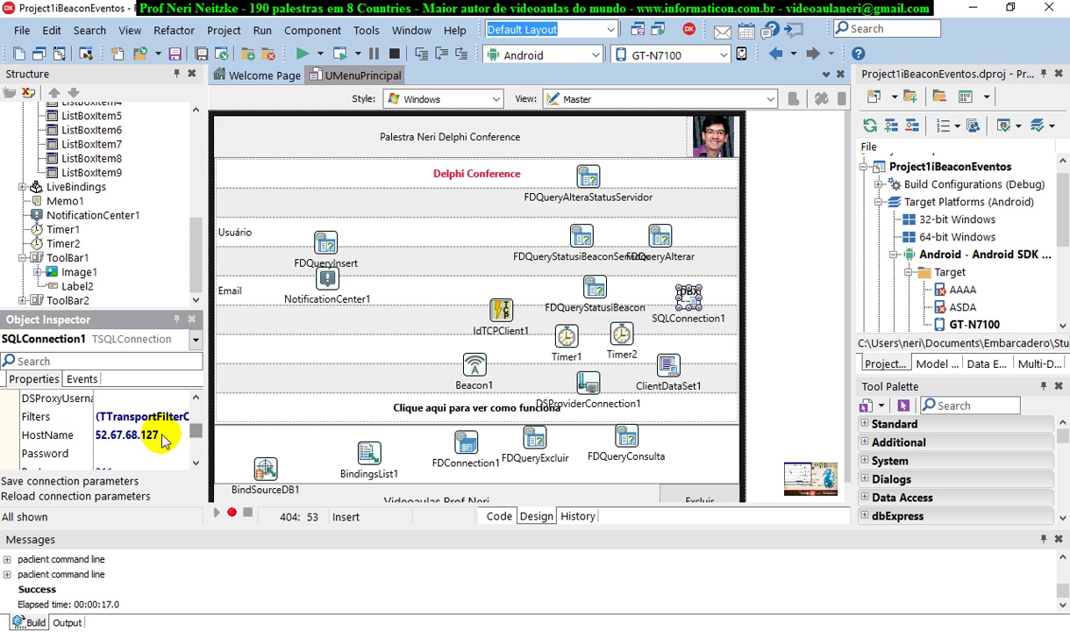
Check the remote server address in the HostName property of SQLConnection1
{"action": "left_click", "coordinate": [162, 435]}
{"action": "left_click", "coordinate": [178, 454]}
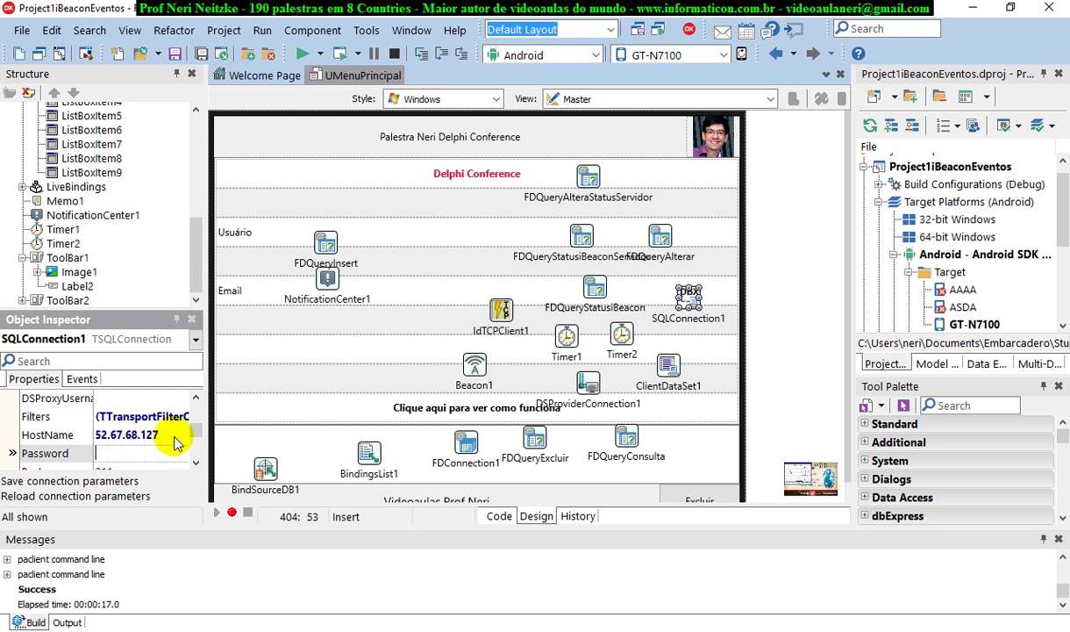
{"action": "left_click", "coordinate": [173, 436]}
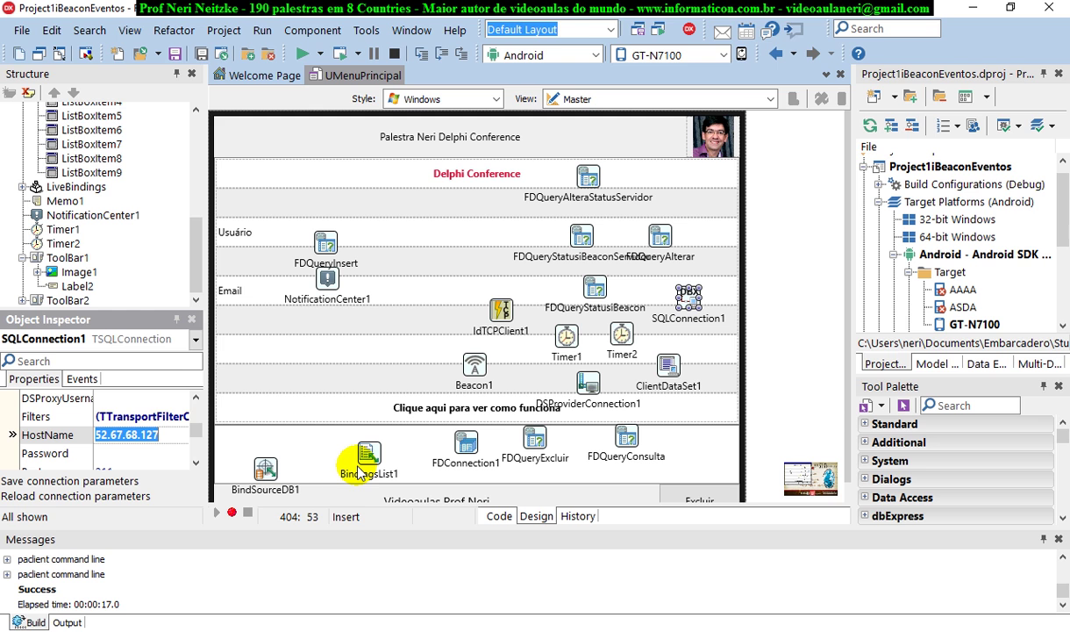
{"action": "left_click", "coordinate": [163, 436]}
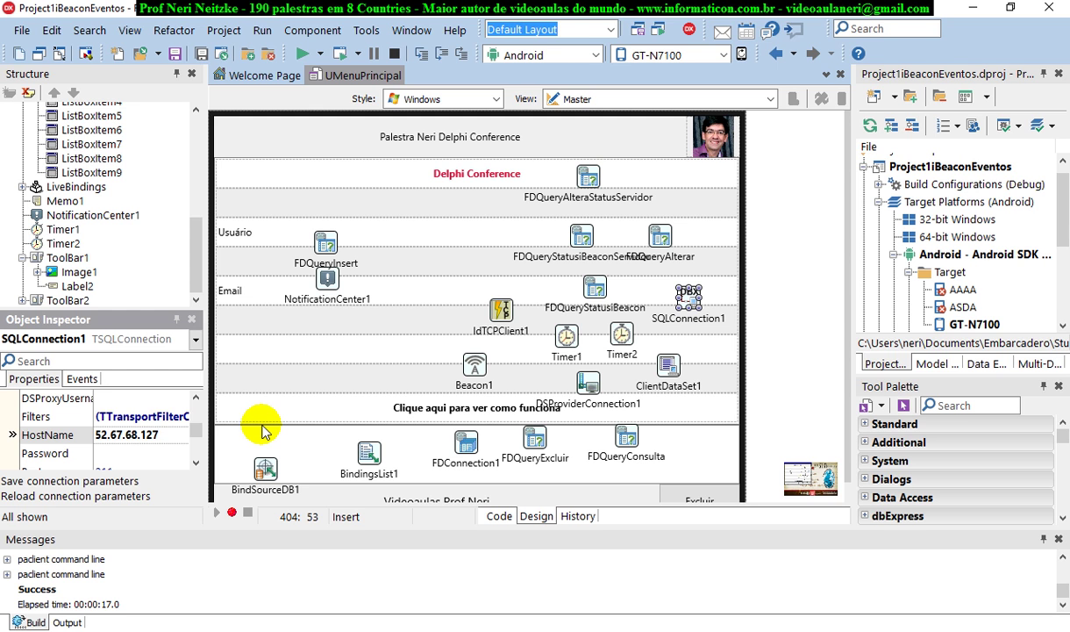
{"action": "double_click", "coordinate": [175, 436]}
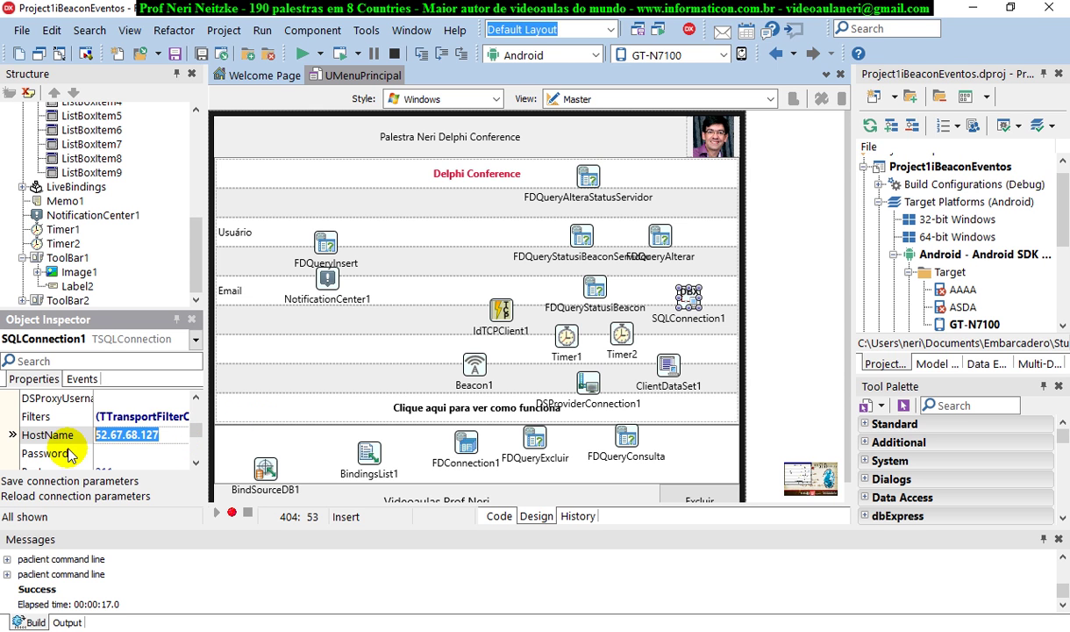
{"action": "double_click", "coordinate": [155, 434]}
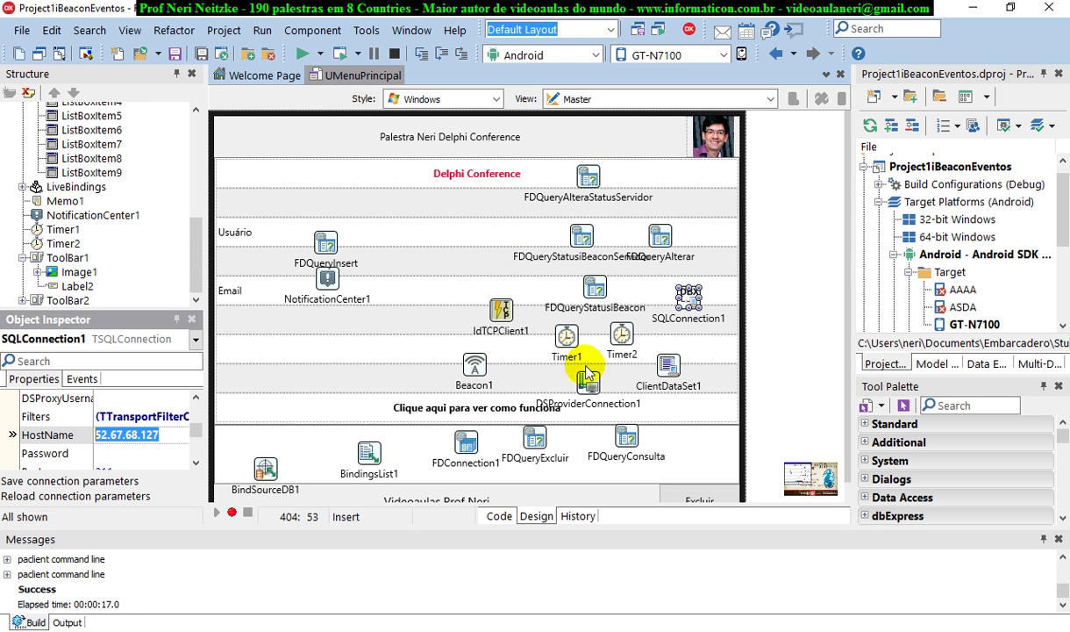
Make Project1Server.exe the active project and expand its node in the project tree
{"action": "left_click", "coordinate": [1066, 230]}
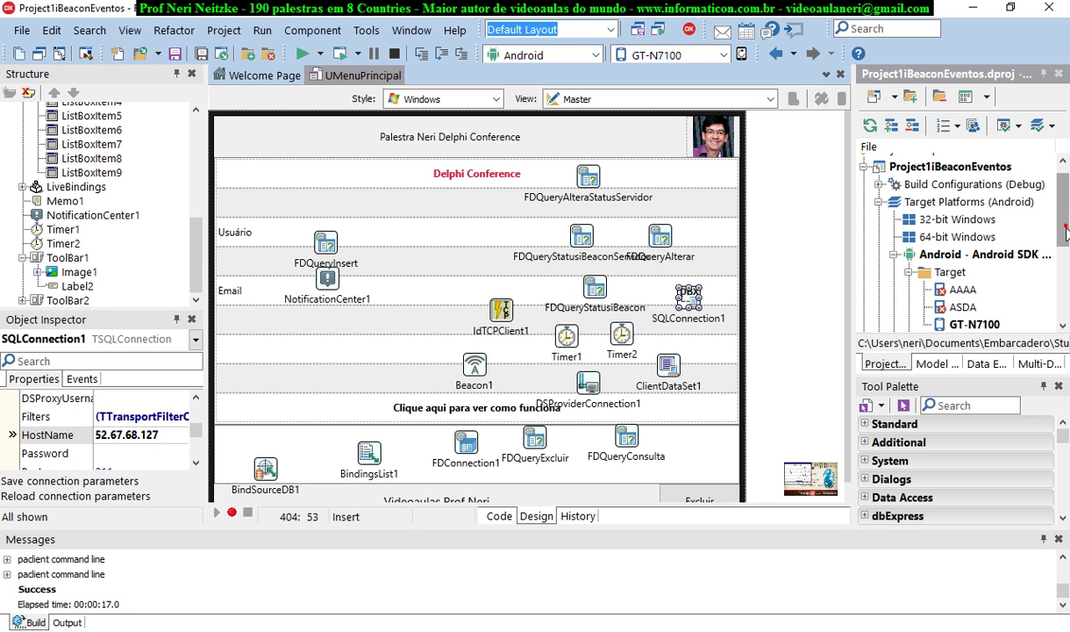
{"action": "left_click_drag", "start_coordinate": [1066, 230], "coordinate": [1065, 294]}
{"action": "left_click", "coordinate": [965, 326]}
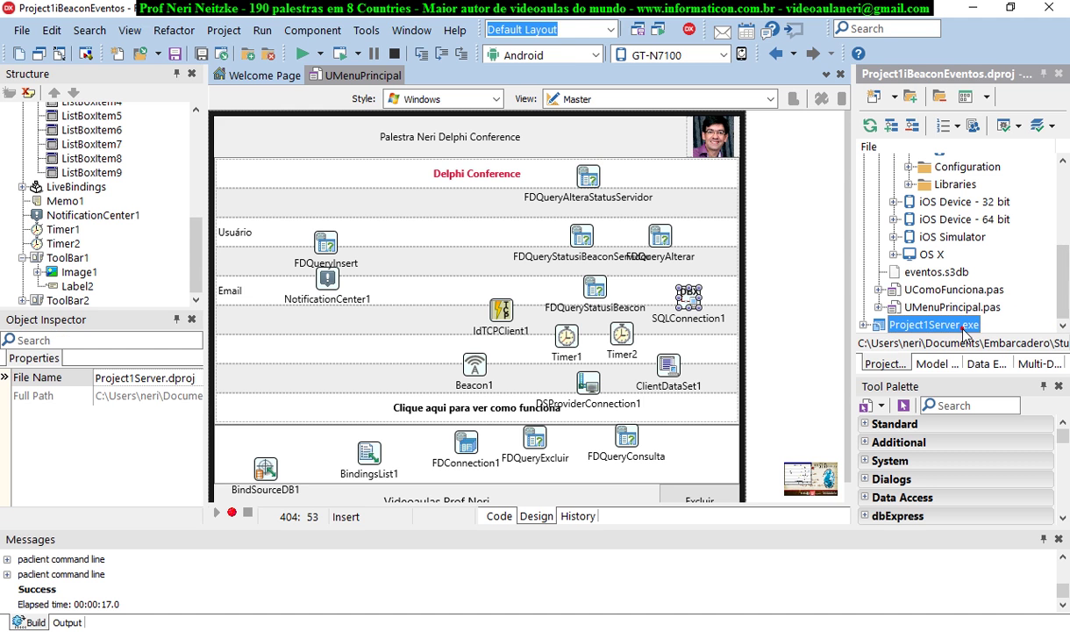
{"action": "double_click", "coordinate": [965, 326]}
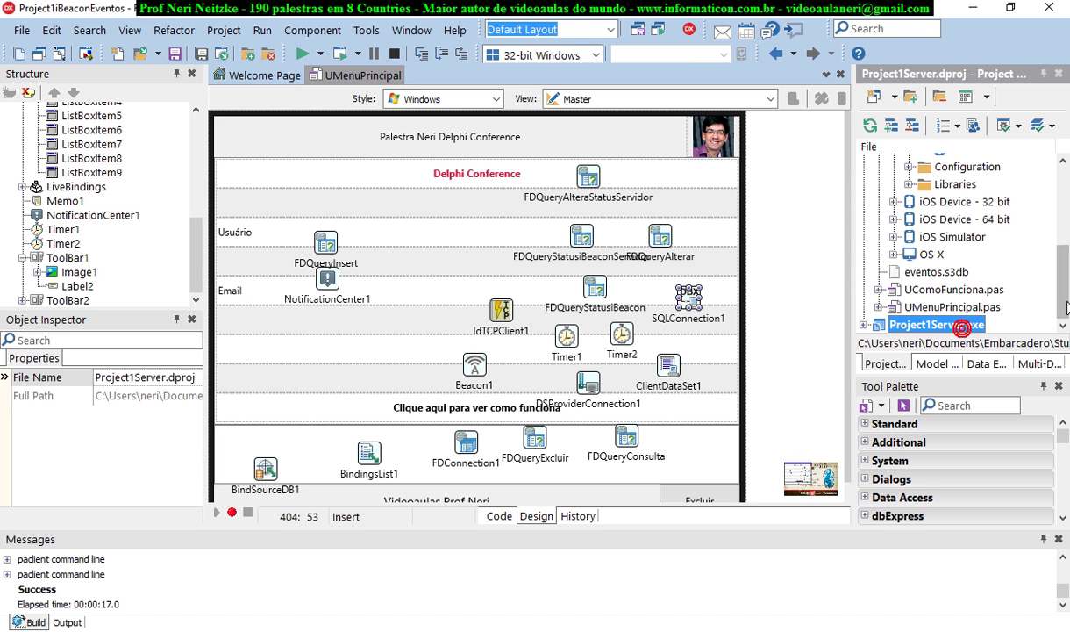
{"action": "left_click", "coordinate": [865, 324]}
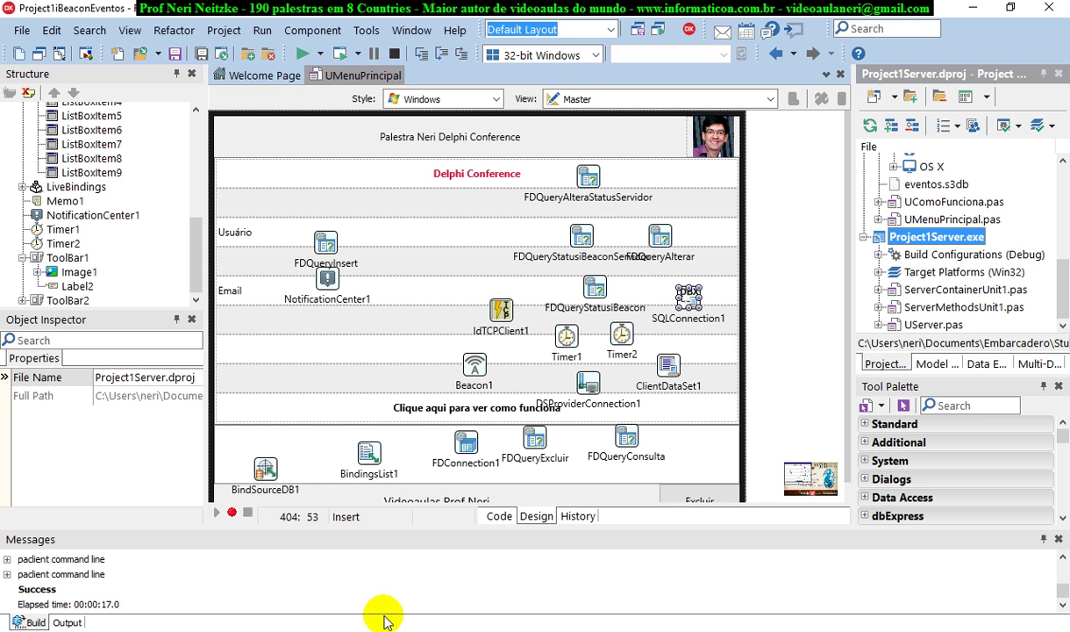
Switch to File Explorer and open Documents\Embarcadero\Studio\Projects\IoT iBeacon Eventos\Win32\Debug
{"action": "key", "text": "alt+Tab"}
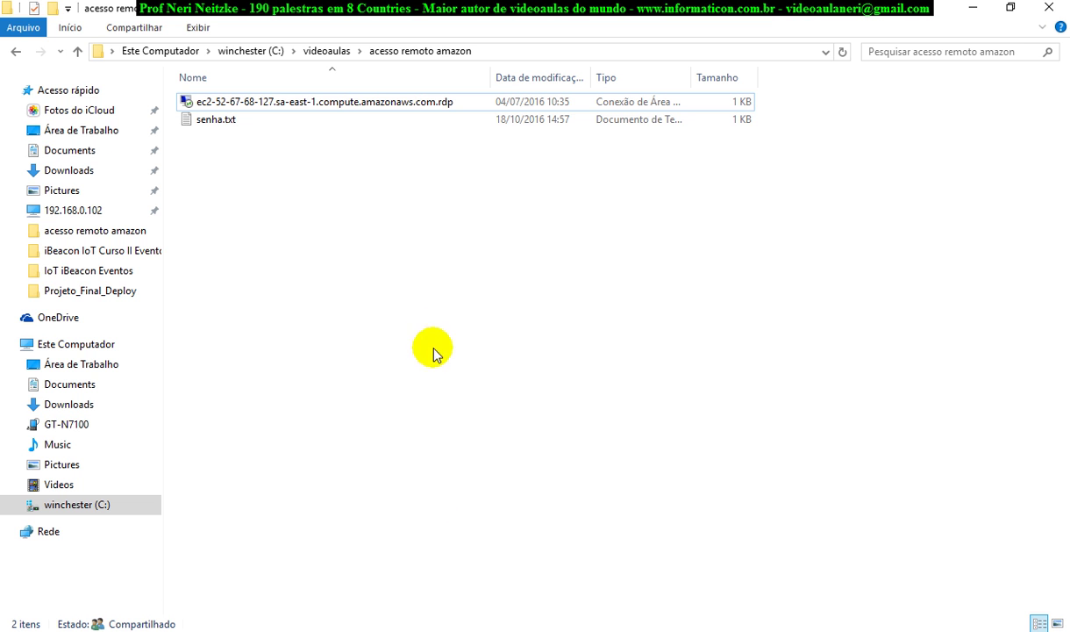
{"action": "left_click", "coordinate": [84, 154]}
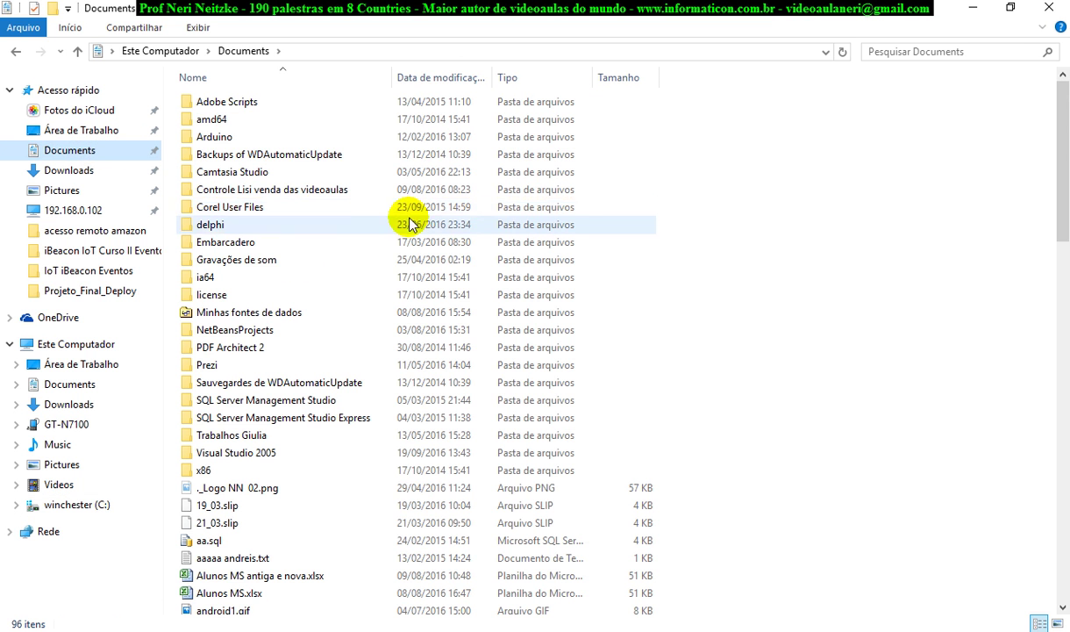
{"action": "double_click", "coordinate": [281, 243]}
{"action": "left_click", "coordinate": [220, 104]}
{"action": "double_click", "coordinate": [220, 104]}
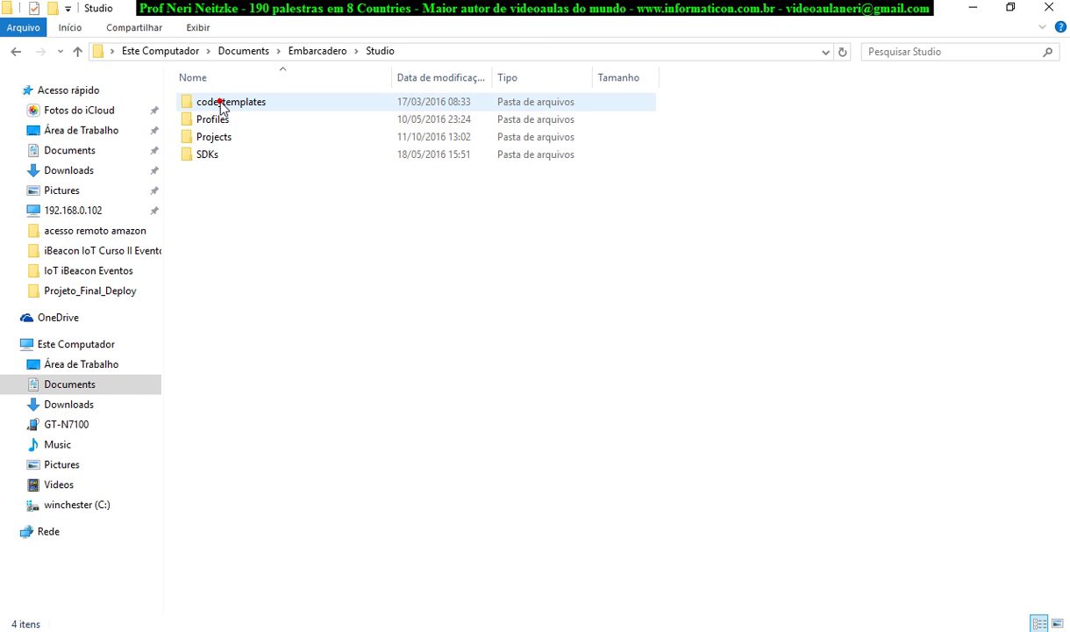
{"action": "double_click", "coordinate": [219, 137]}
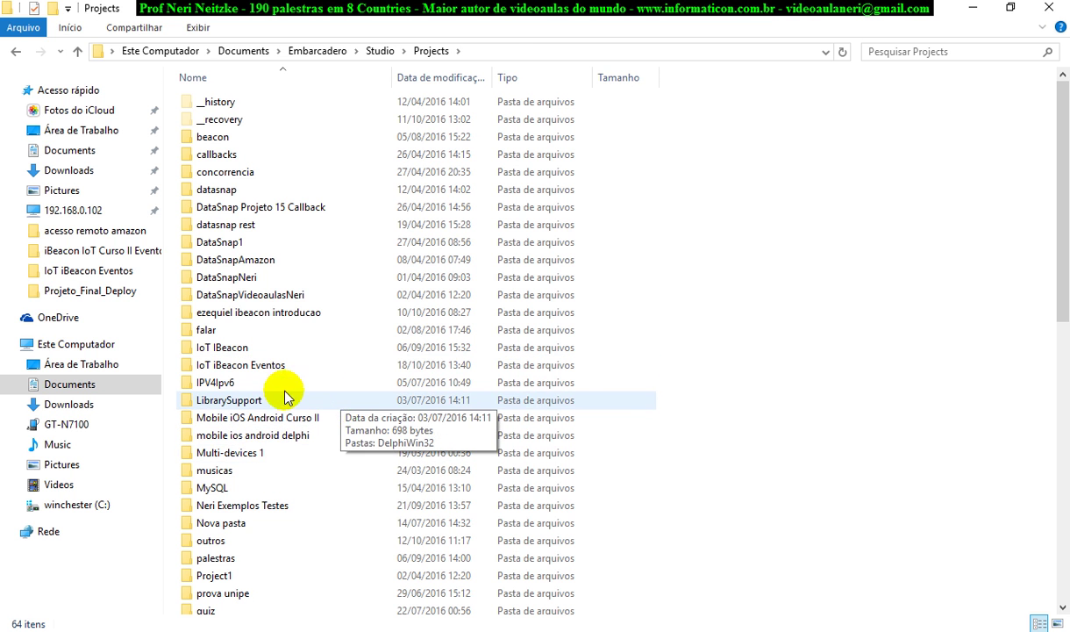
{"action": "double_click", "coordinate": [255, 365]}
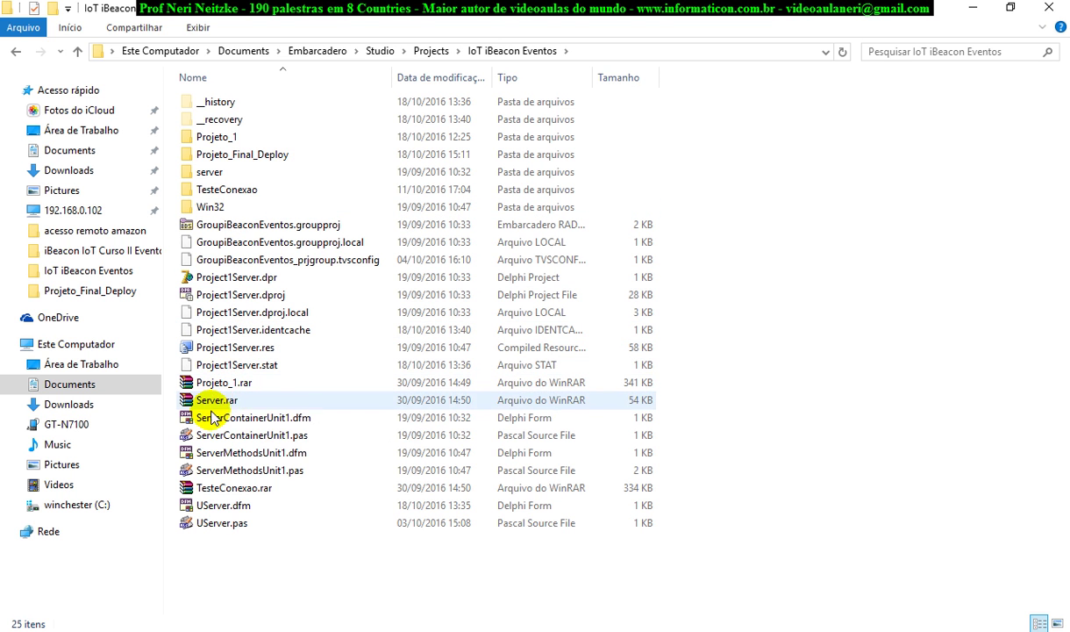
{"action": "double_click", "coordinate": [211, 208]}
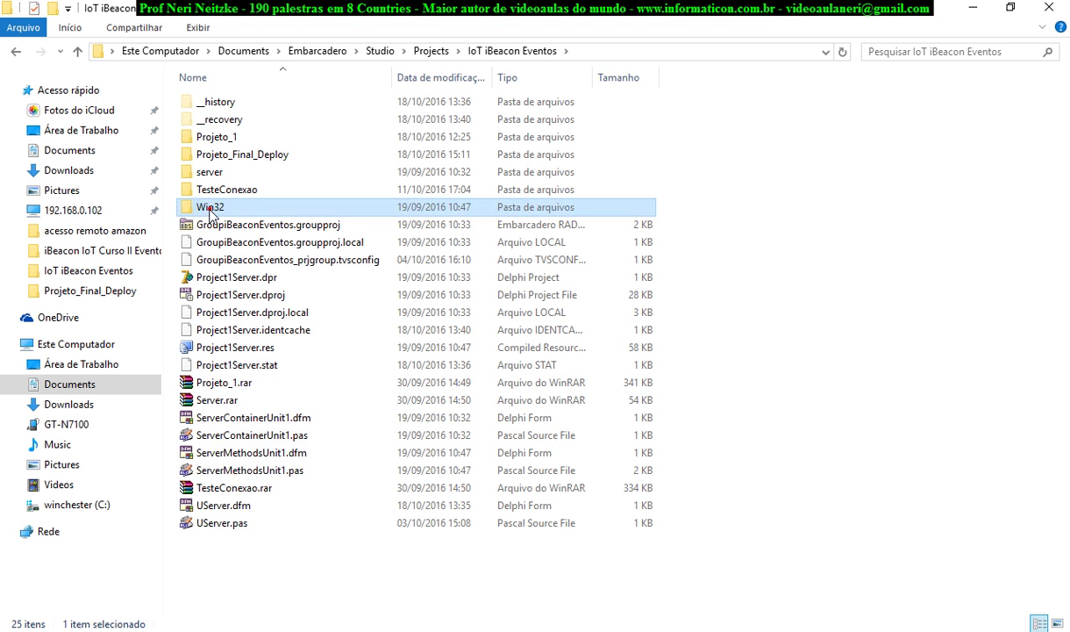
{"action": "double_click", "coordinate": [216, 103]}
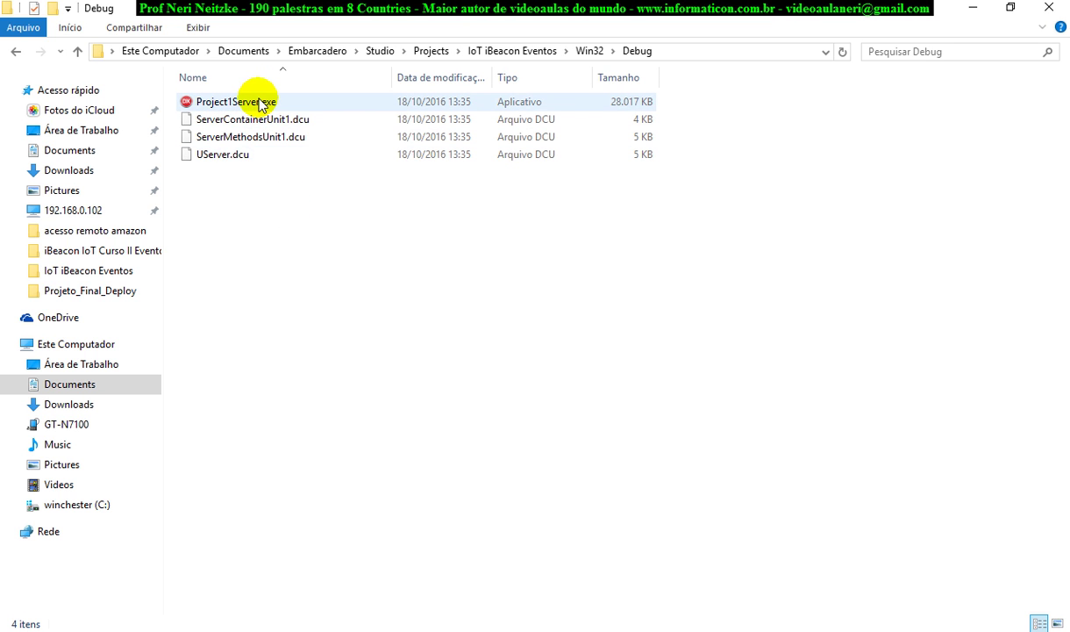
Copy Project1Server.exe from the Debug folder to the clipboard
{"action": "mouse_move", "coordinate": [257, 105]}
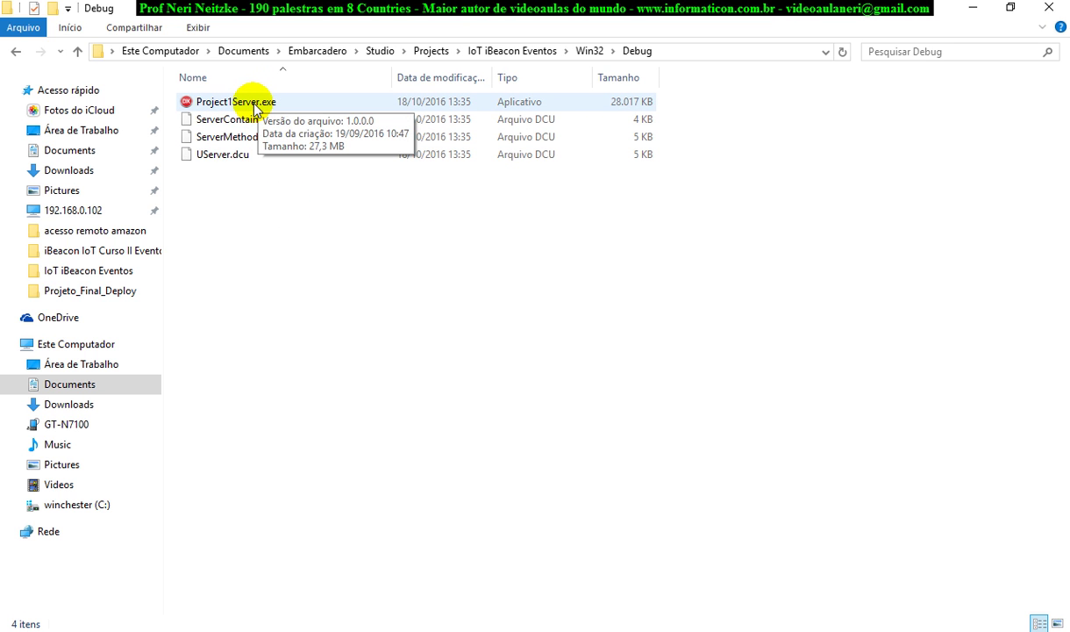
{"action": "left_click", "coordinate": [257, 105]}
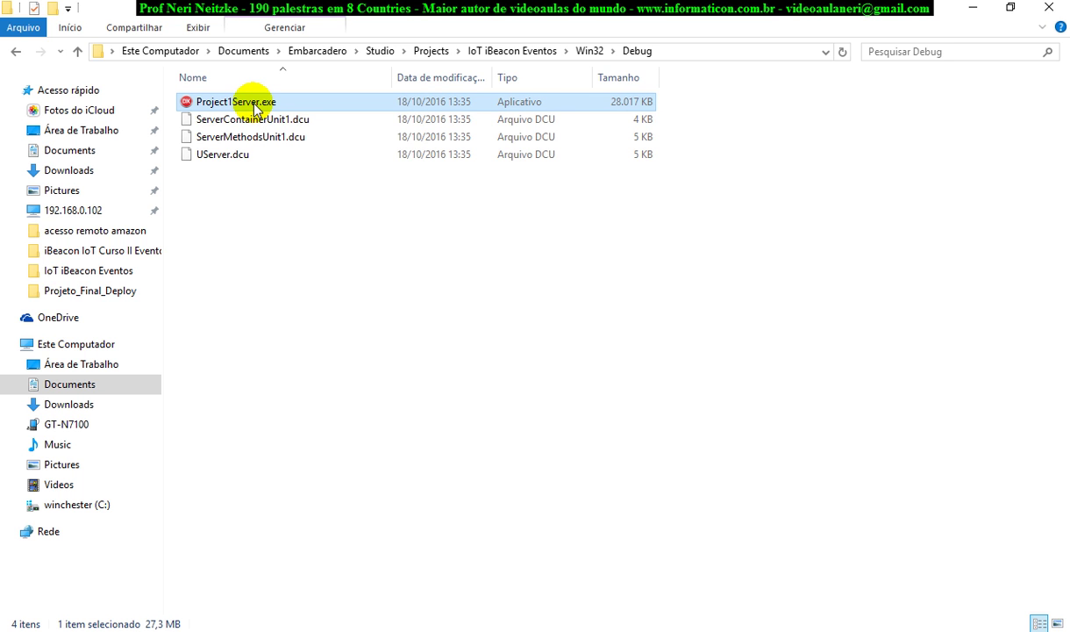
{"action": "right_click", "coordinate": [257, 106]}
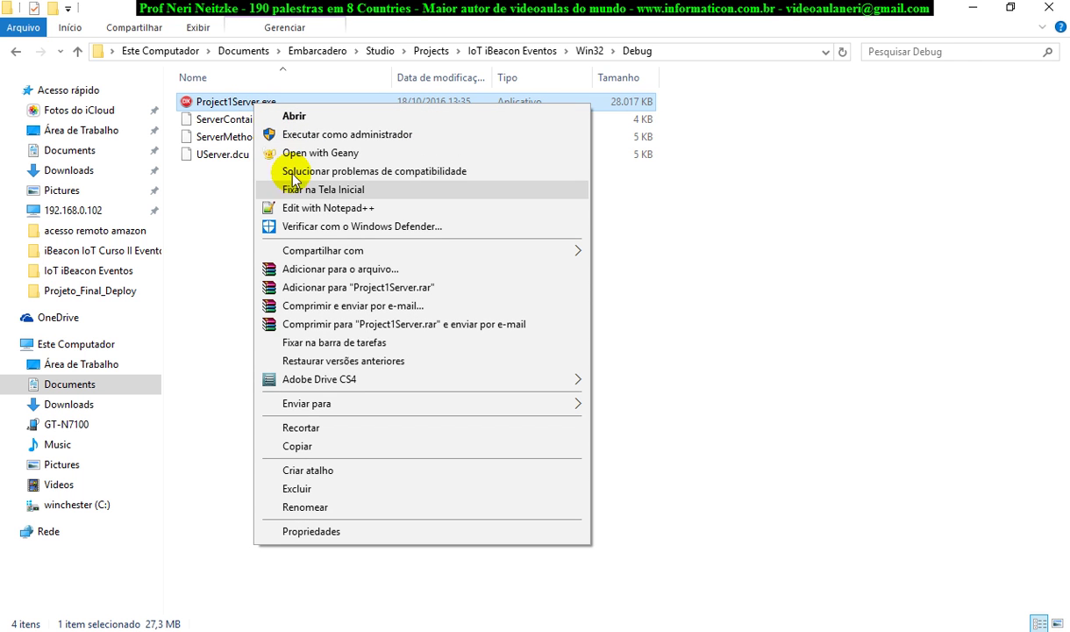
{"action": "left_click", "coordinate": [321, 447]}
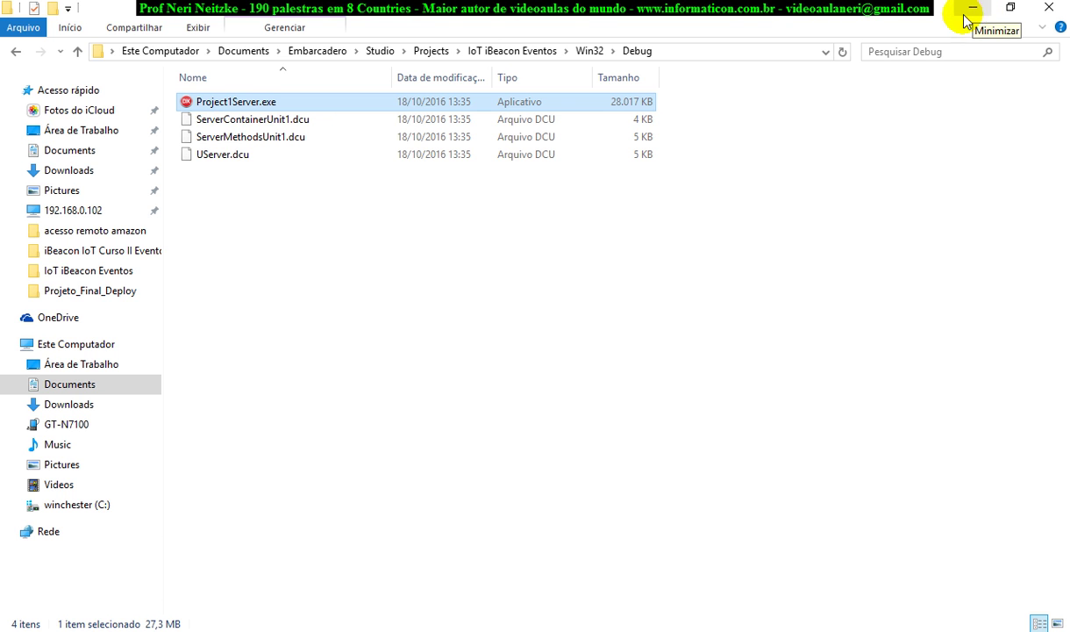
Switch to the remote server's desktop, minimize pgAdmin III, and open Local Disk (C:) in the maximized RankingServer folder window
{"action": "key", "text": "alt+Tab"}
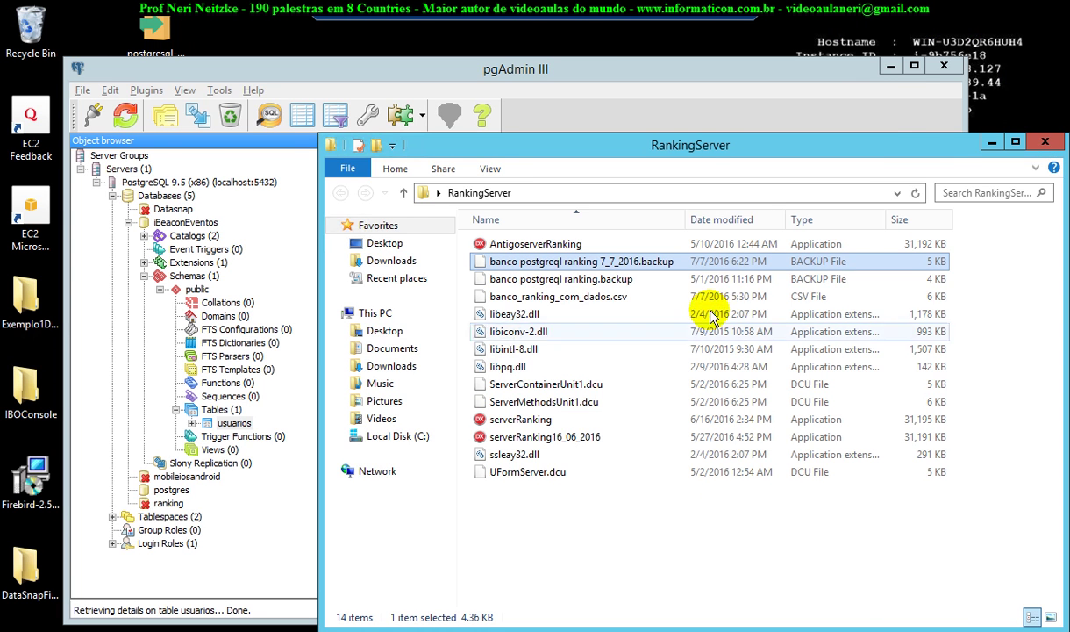
{"action": "left_click", "coordinate": [890, 67]}
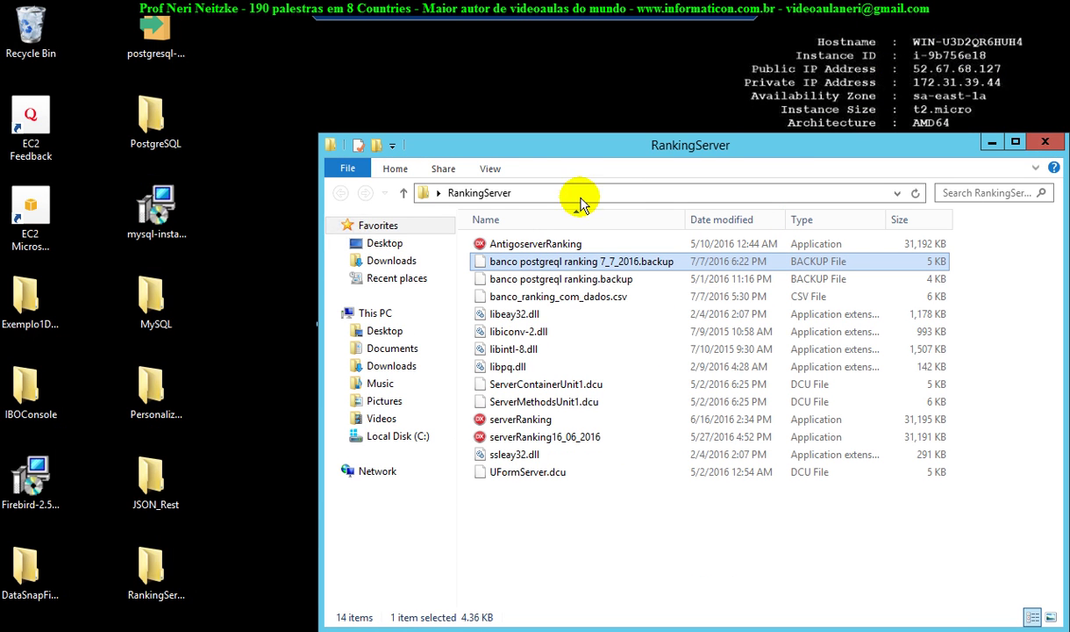
{"action": "left_click", "coordinate": [1016, 143]}
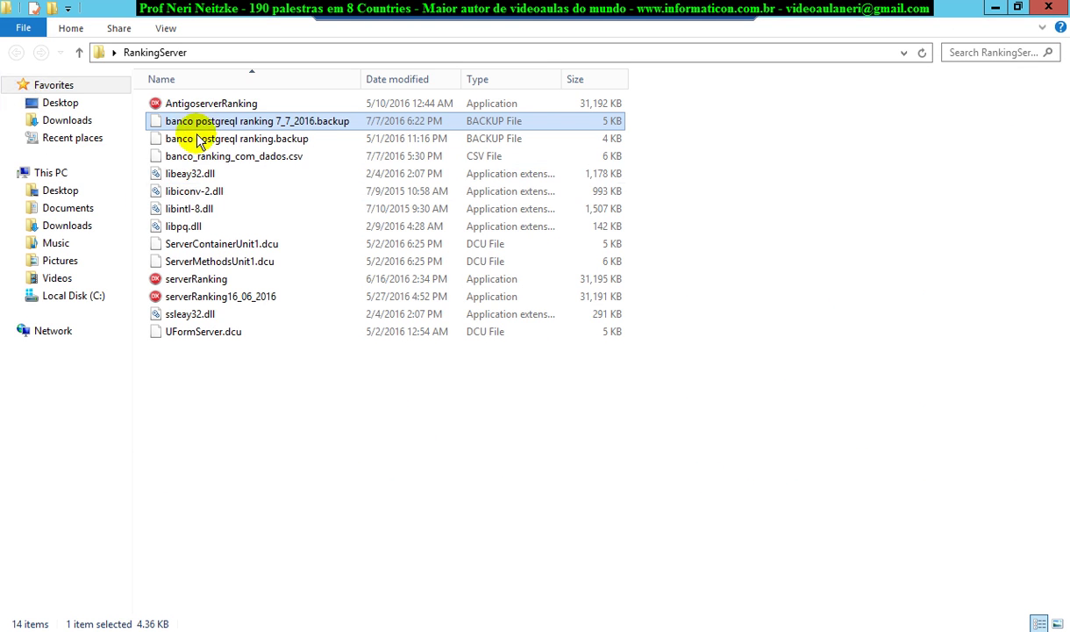
{"action": "left_click", "coordinate": [72, 296]}
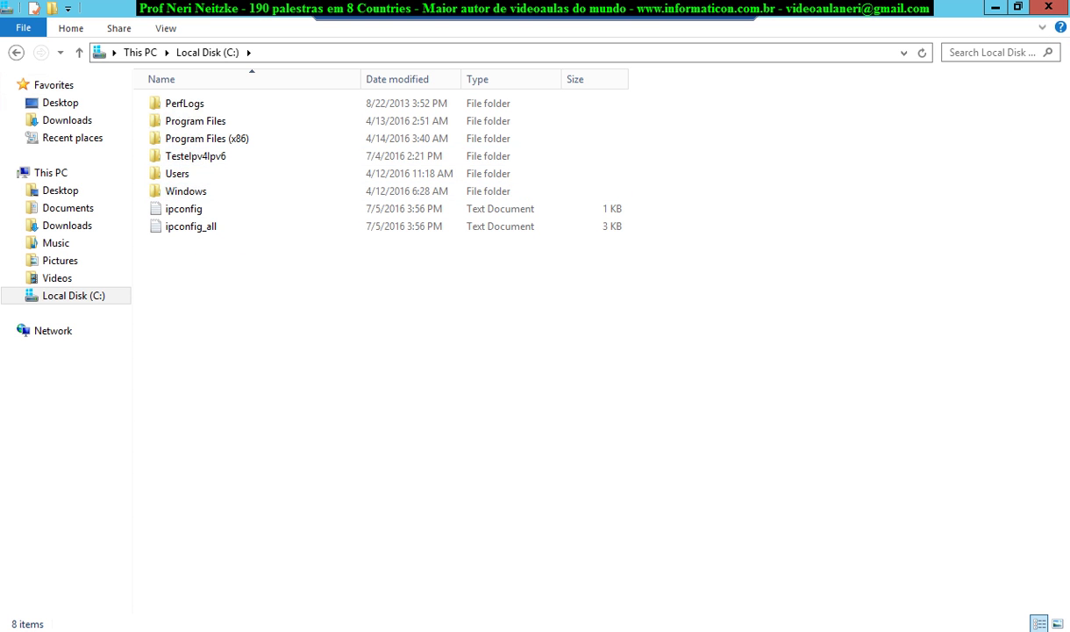
Create a folder named iBeaconEventos at the root of Local Disk (C:)
{"action": "right_click", "coordinate": [245, 304]}
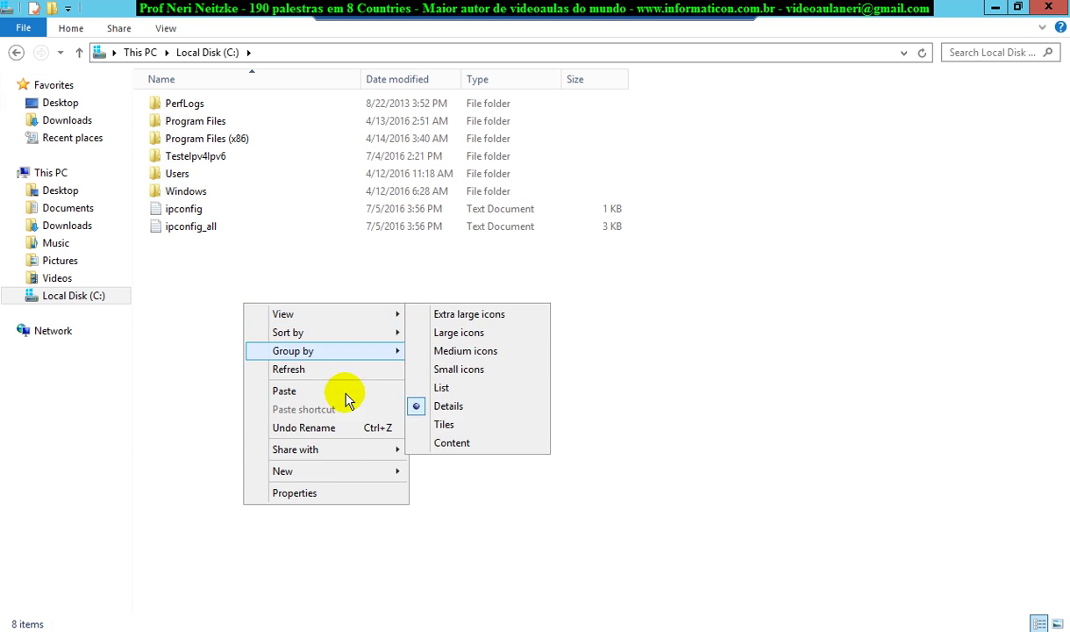
{"action": "mouse_move", "coordinate": [377, 474]}
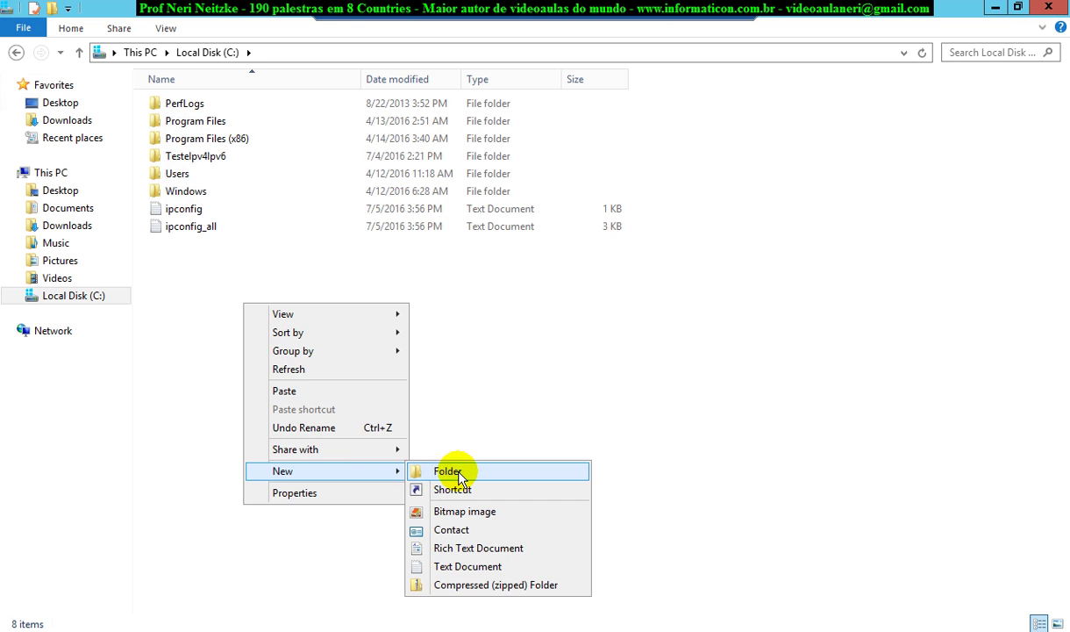
{"action": "left_click", "coordinate": [458, 474]}
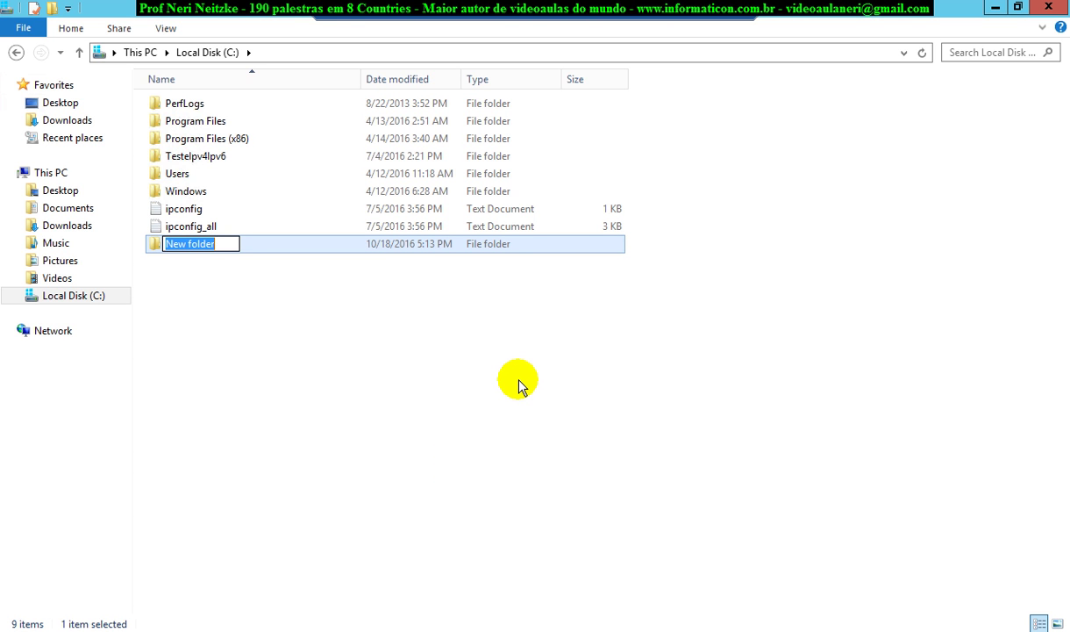
{"action": "type", "text": "iBeacon"}
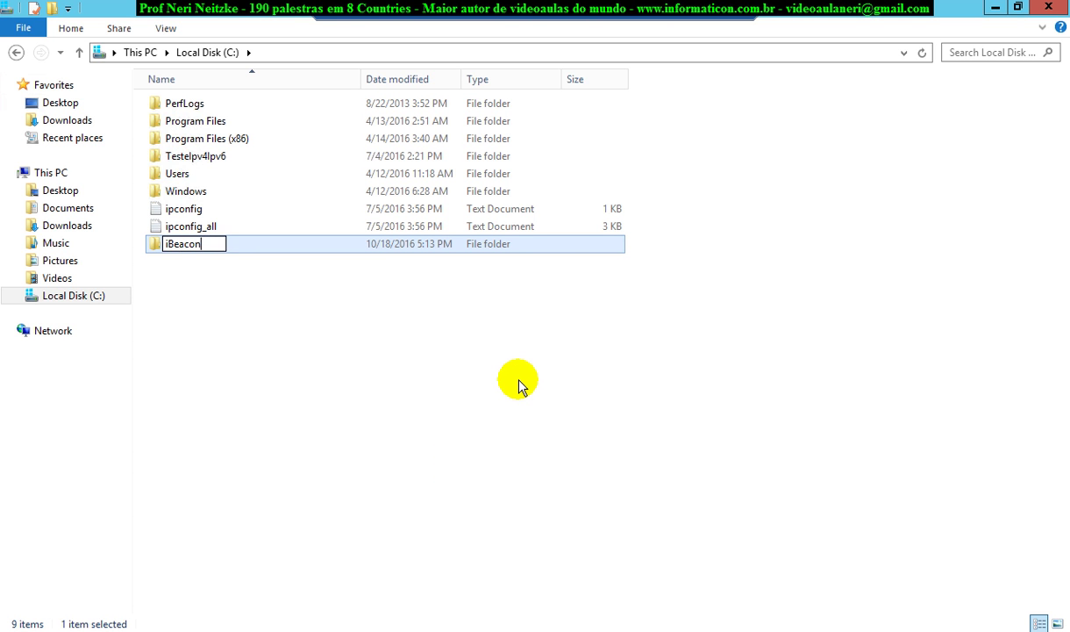
{"action": "type", "text": "Eventos"}
{"action": "key", "text": "Return"}
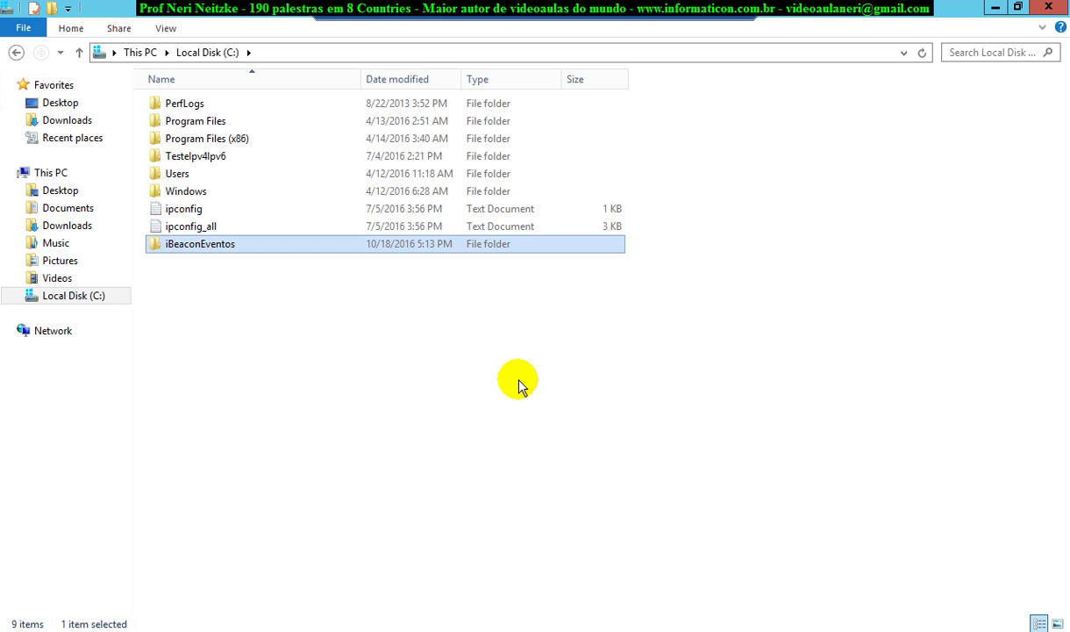
Paste Project1Server.exe into C:\iBeaconEventos, minimize the folder window, and move the Server Rodando Ranking Neri window clear of the desktop folders
{"action": "key", "text": "Return"}
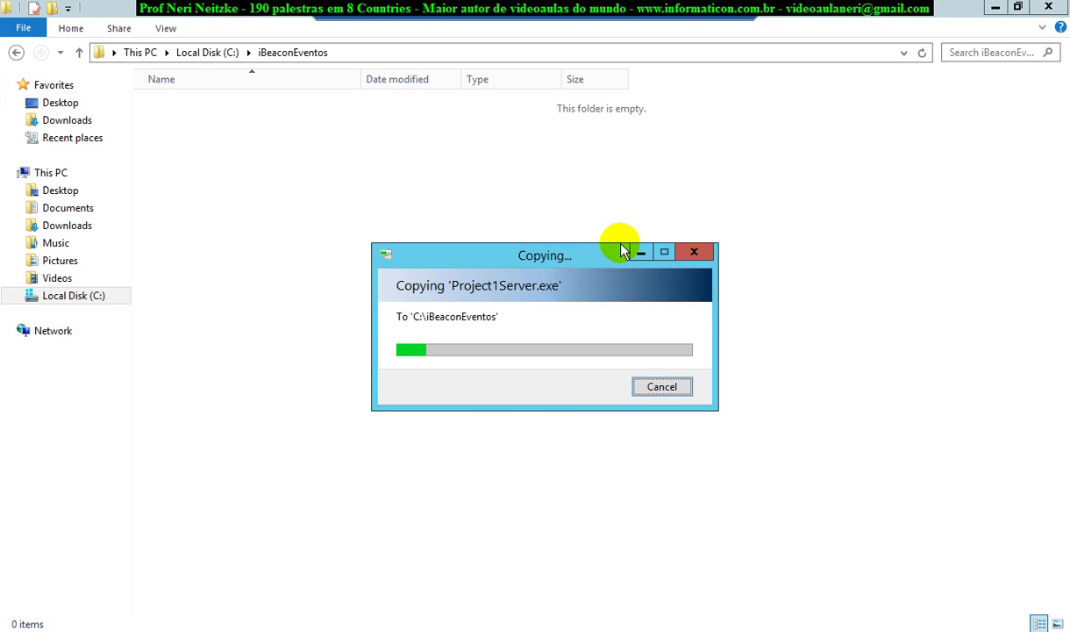
{"action": "left_click", "coordinate": [998, 9]}
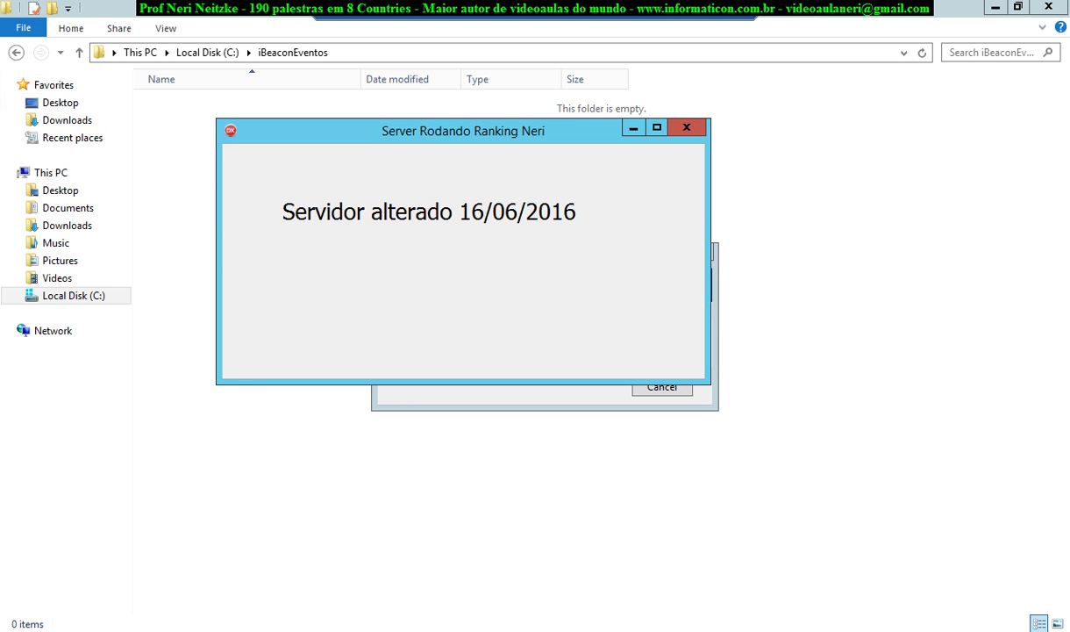
{"action": "left_click_drag", "start_coordinate": [436, 142], "coordinate": [246, 329]}
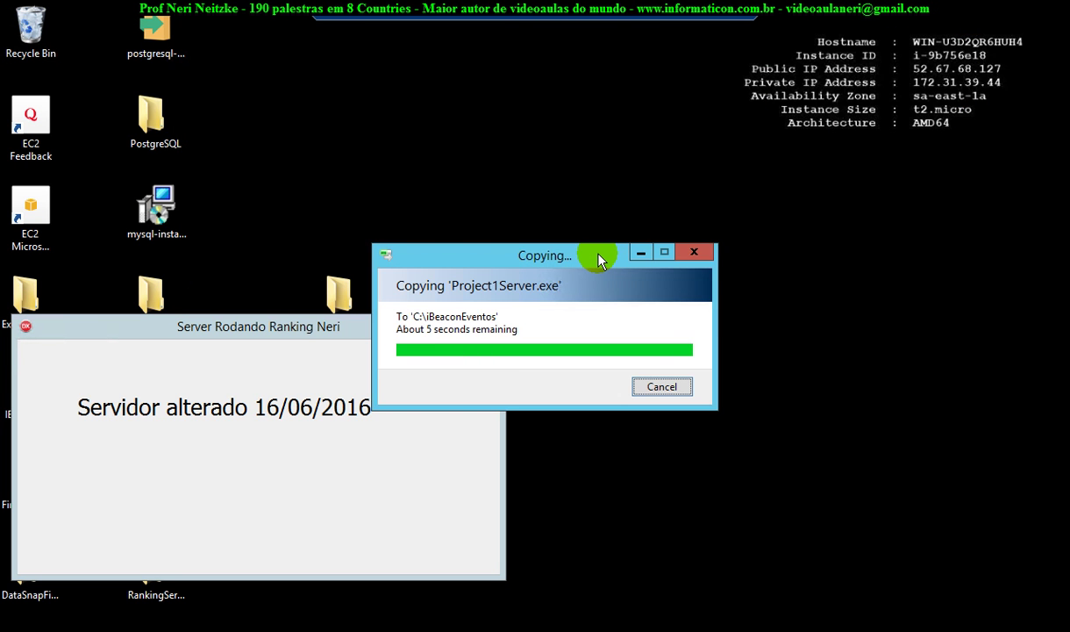
{"action": "left_click_drag", "start_coordinate": [360, 332], "coordinate": [908, 148]}
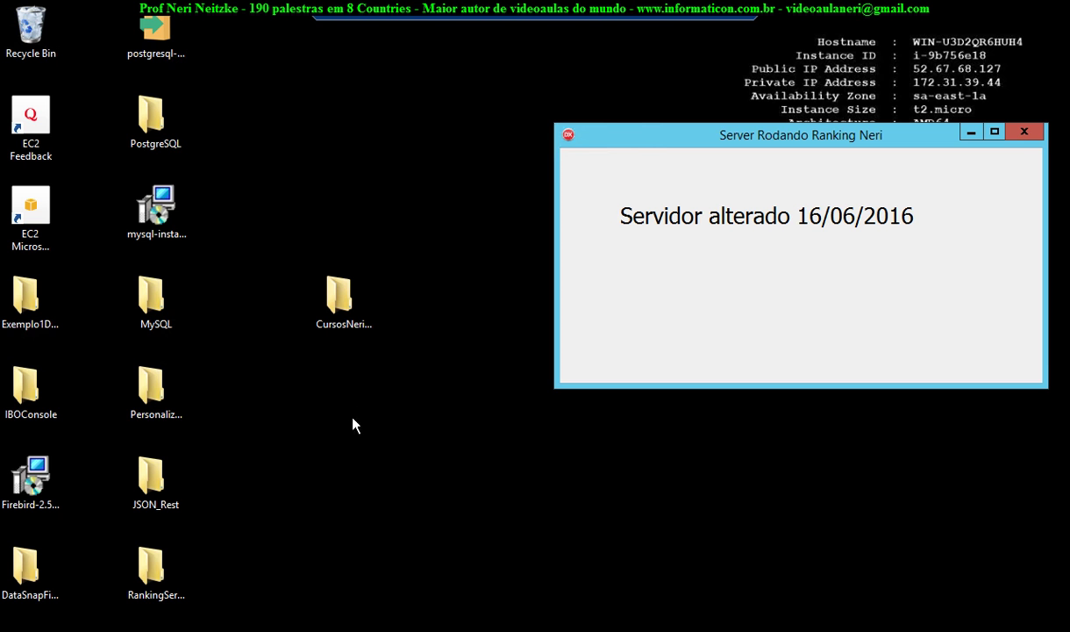
Copy libeay32.dll, libiconv-2.dll, libintl-8.dll, libpq.dll and ssleay32.dll from the RankingServer desktop folder to the clipboard
{"action": "double_click", "coordinate": [153, 566]}
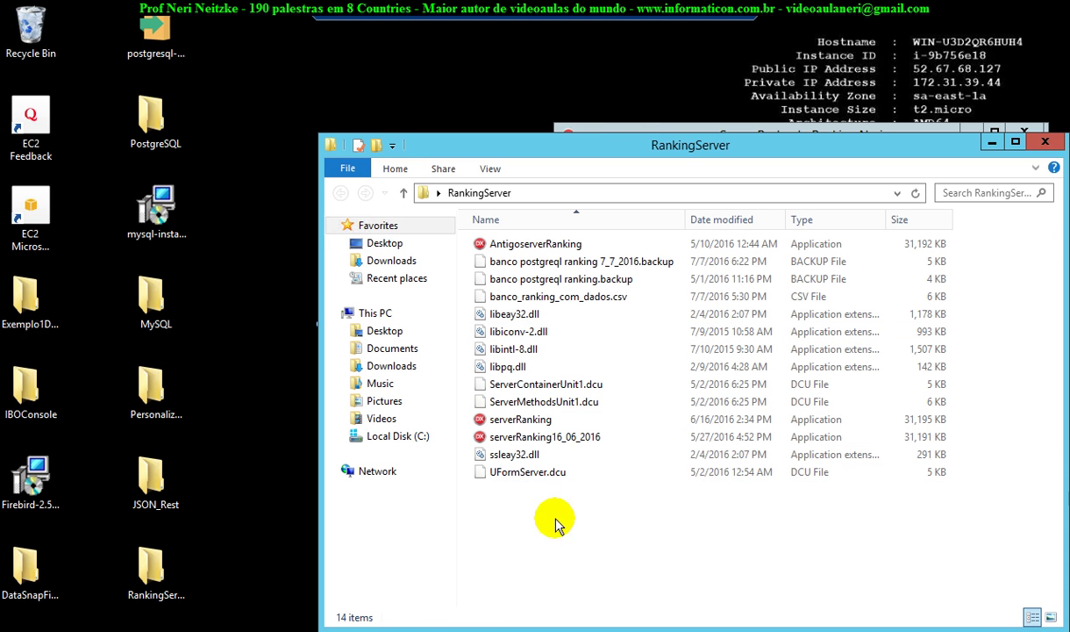
{"action": "left_click", "coordinate": [528, 456]}
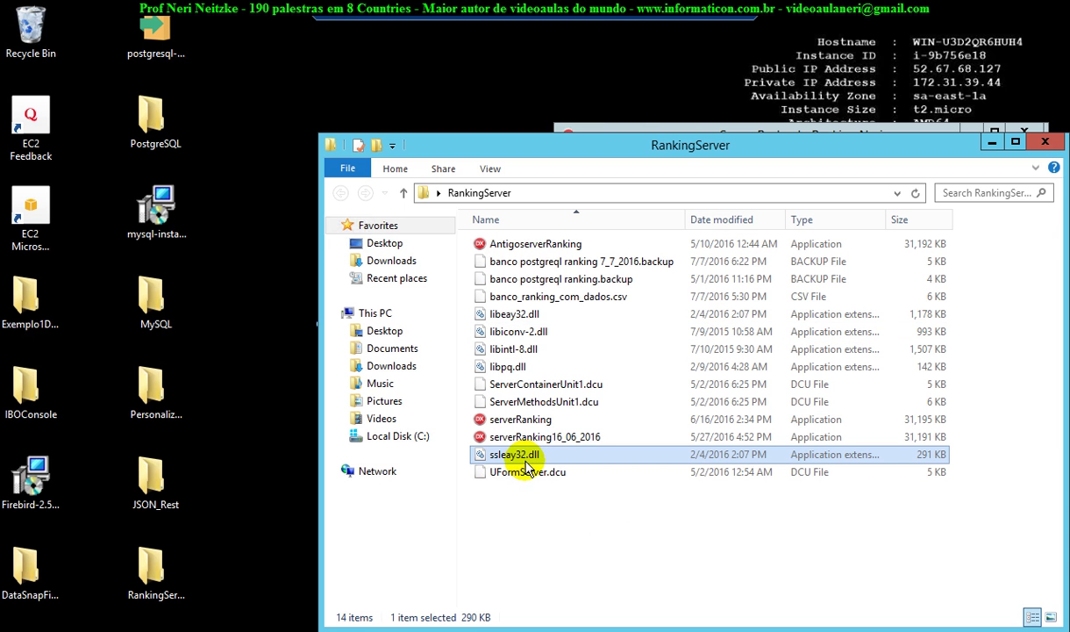
{"action": "left_click", "coordinate": [525, 367], "text": "ctrl"}
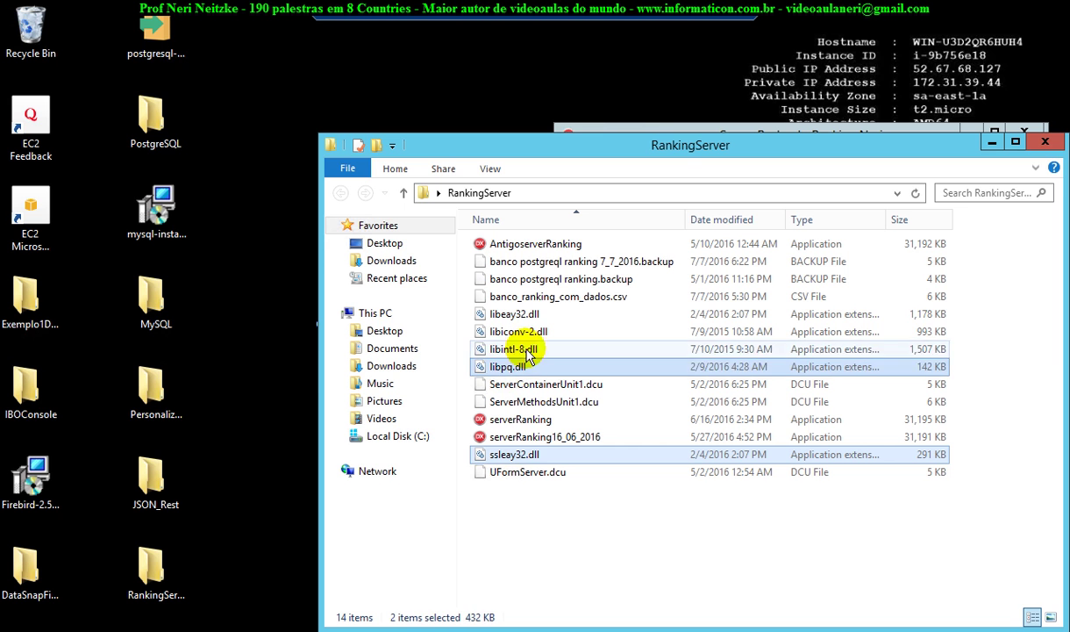
{"action": "left_click", "coordinate": [526, 348], "text": "ctrl"}
{"action": "left_click", "coordinate": [524, 332], "text": "ctrl"}
{"action": "left_click", "coordinate": [514, 312], "text": "ctrl"}
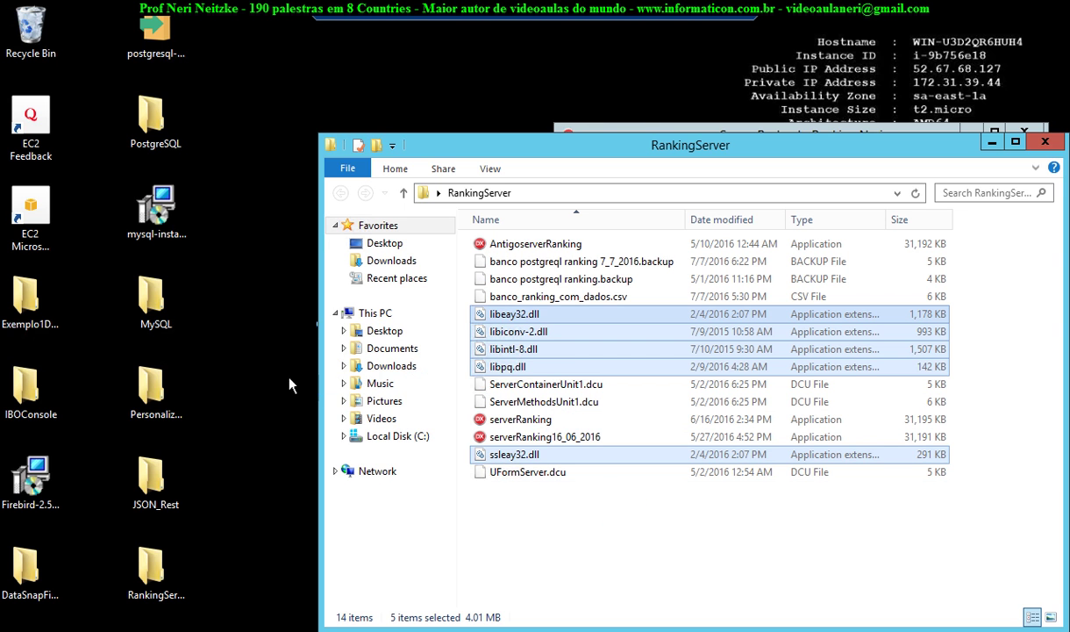
{"action": "left_click", "coordinate": [263, 382]}
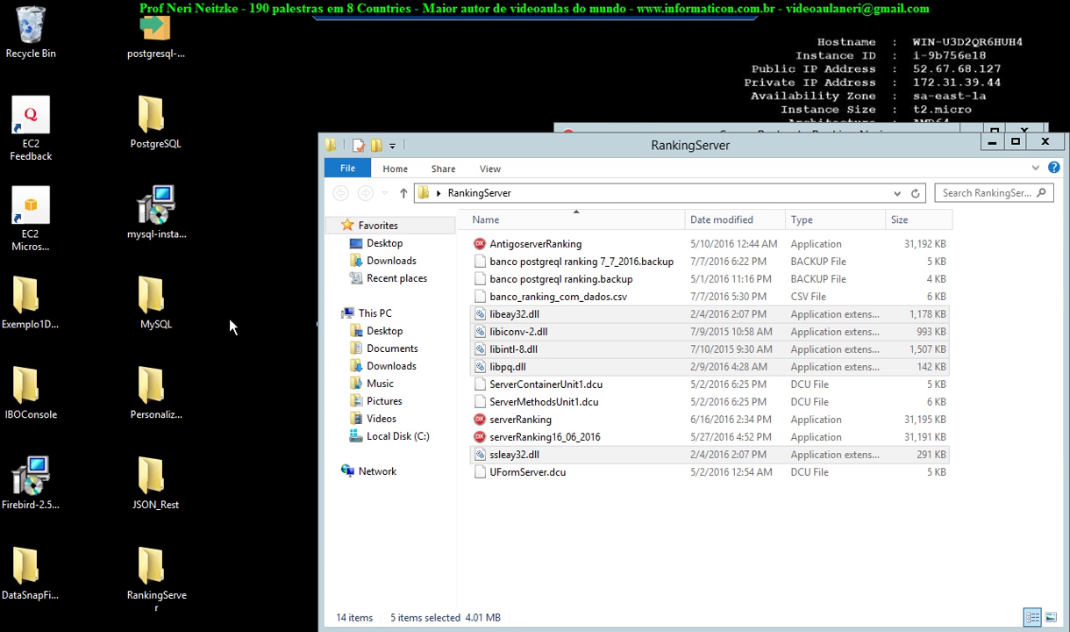
Open the Exemplo1DataSnap and DataSnapFiredac desktop folders to examine their files and file types for other DLLs
{"action": "left_click", "coordinate": [39, 298]}
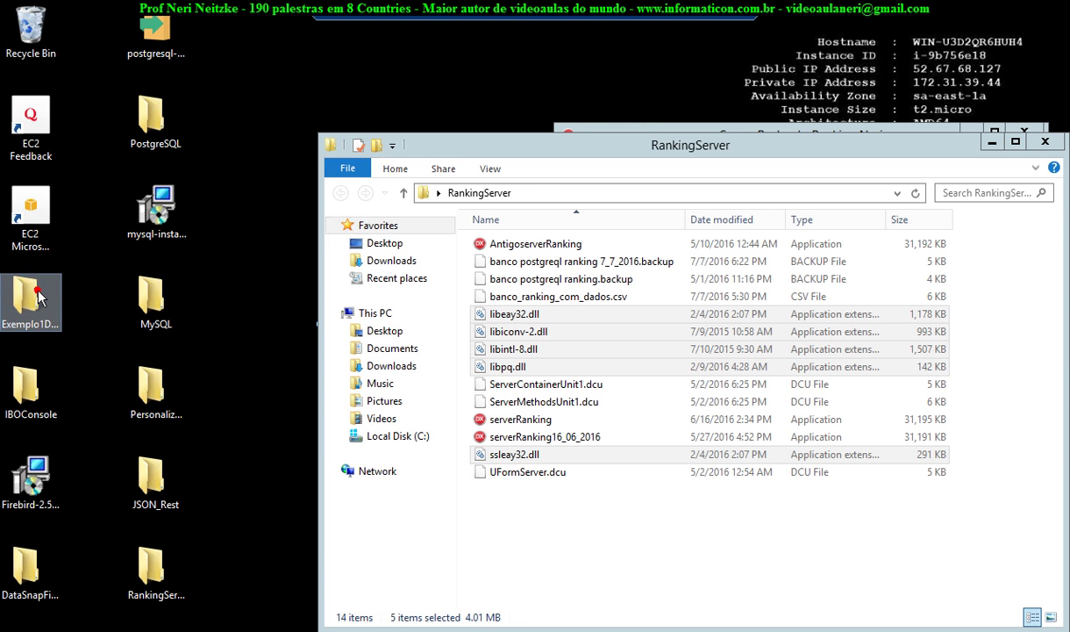
{"action": "double_click", "coordinate": [39, 298]}
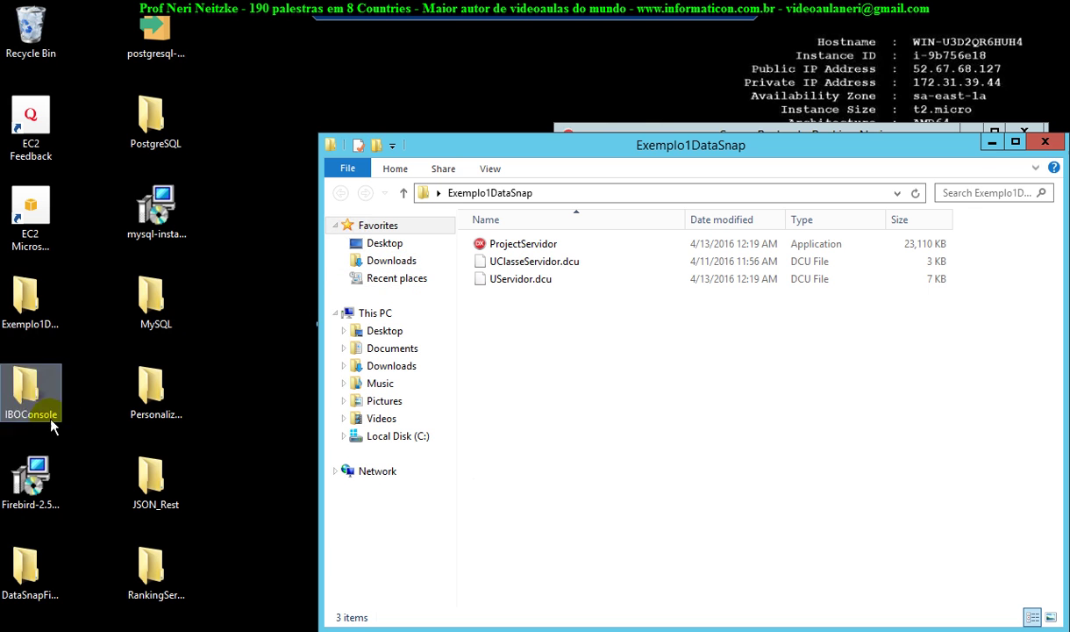
{"action": "double_click", "coordinate": [26, 569]}
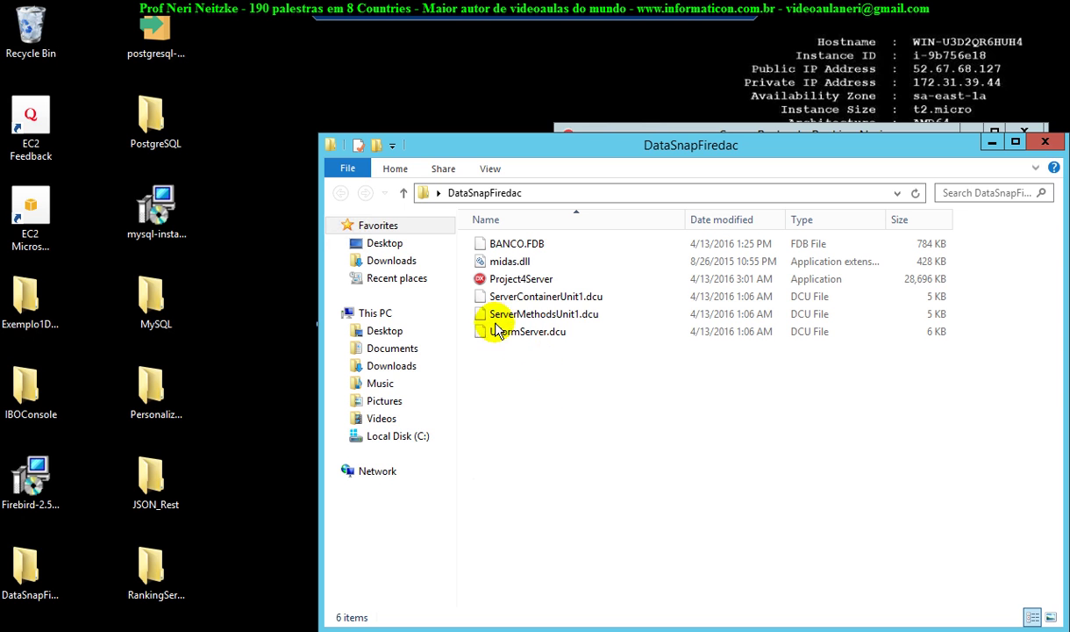
{"action": "mouse_move", "coordinate": [511, 267]}
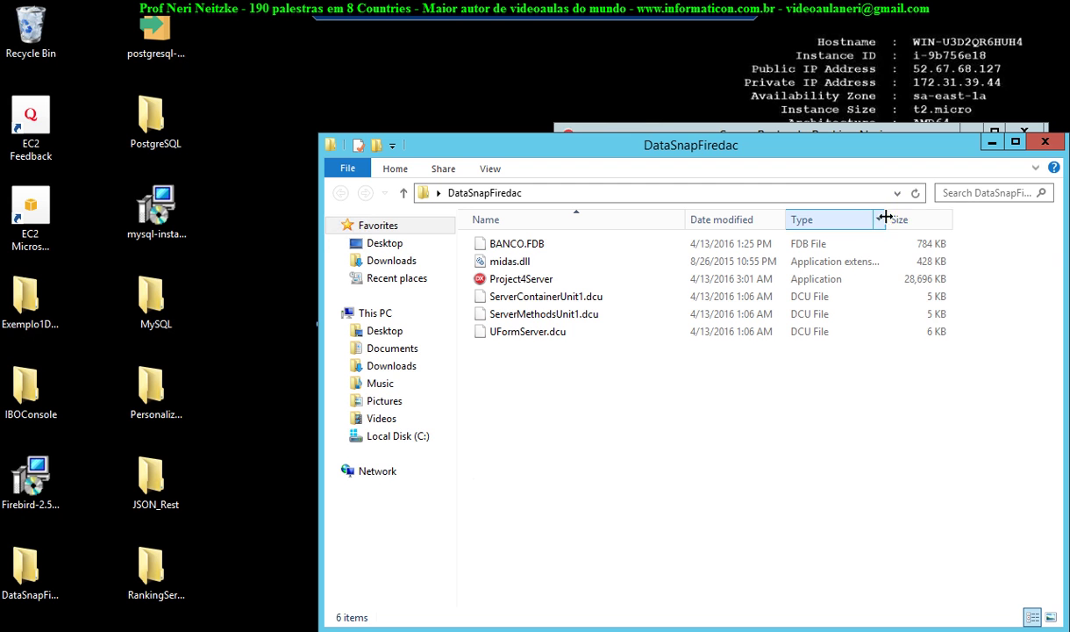
{"action": "left_click_drag", "start_coordinate": [887, 218], "coordinate": [956, 217]}
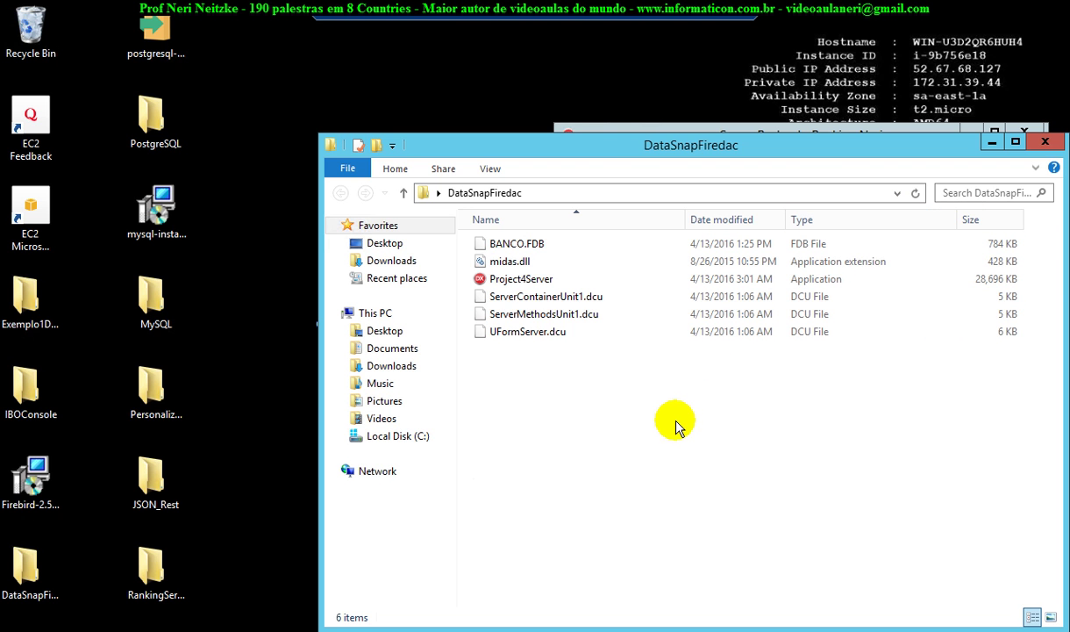
{"action": "left_click", "coordinate": [25, 569]}
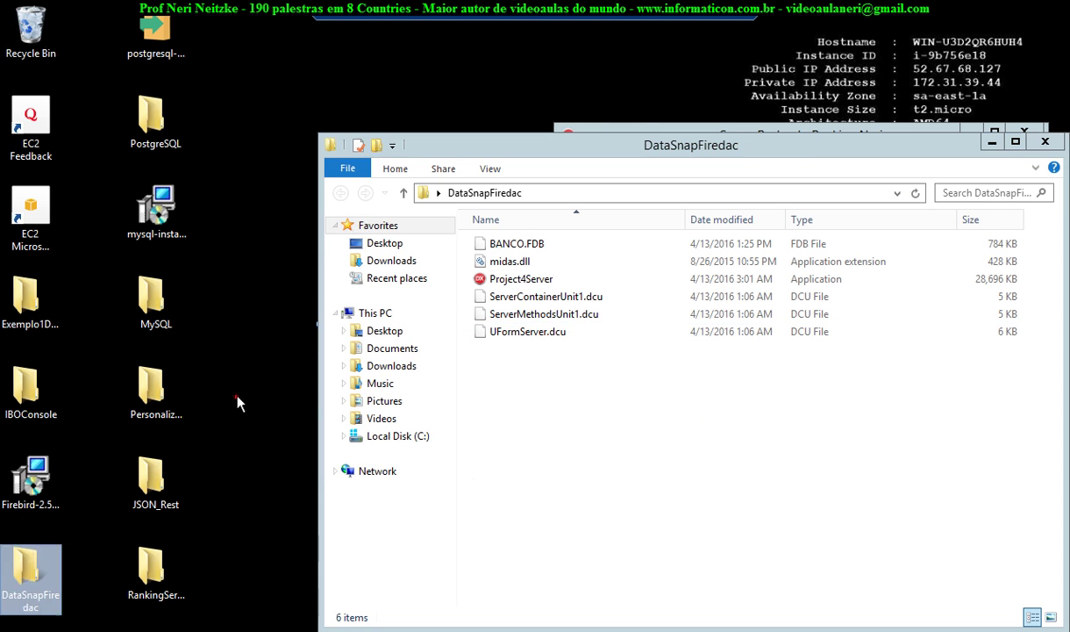
Move the overlapping DataSnapFiredac and Exemplo1DataSnap folder windows apart and close both
{"action": "left_click_drag", "start_coordinate": [742, 143], "coordinate": [753, 396]}
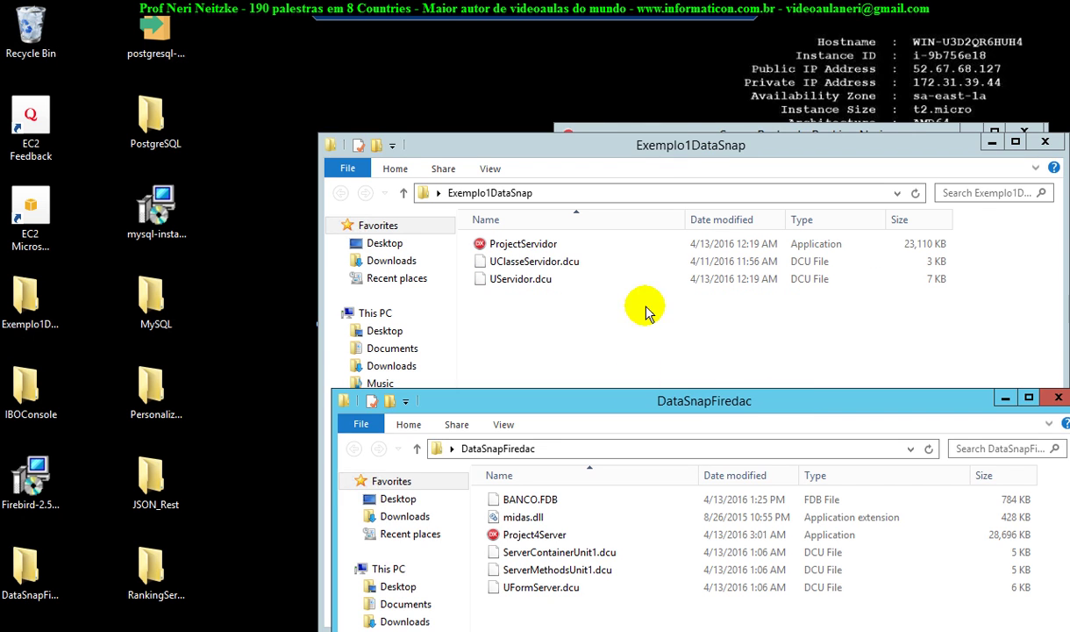
{"action": "left_click_drag", "start_coordinate": [658, 145], "coordinate": [447, 263]}
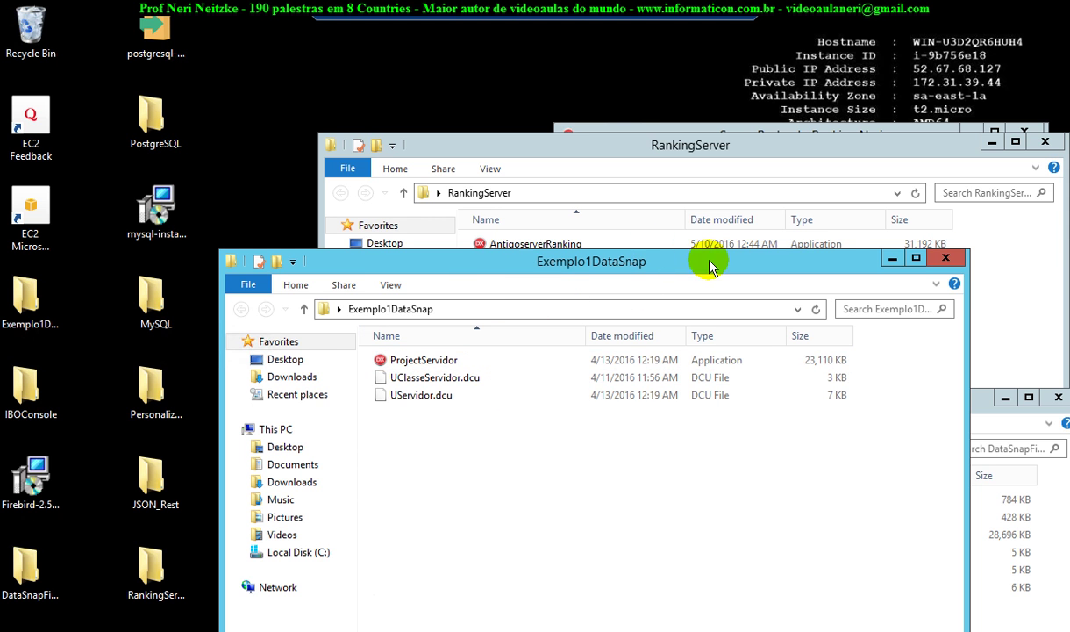
{"action": "left_click", "coordinate": [946, 258]}
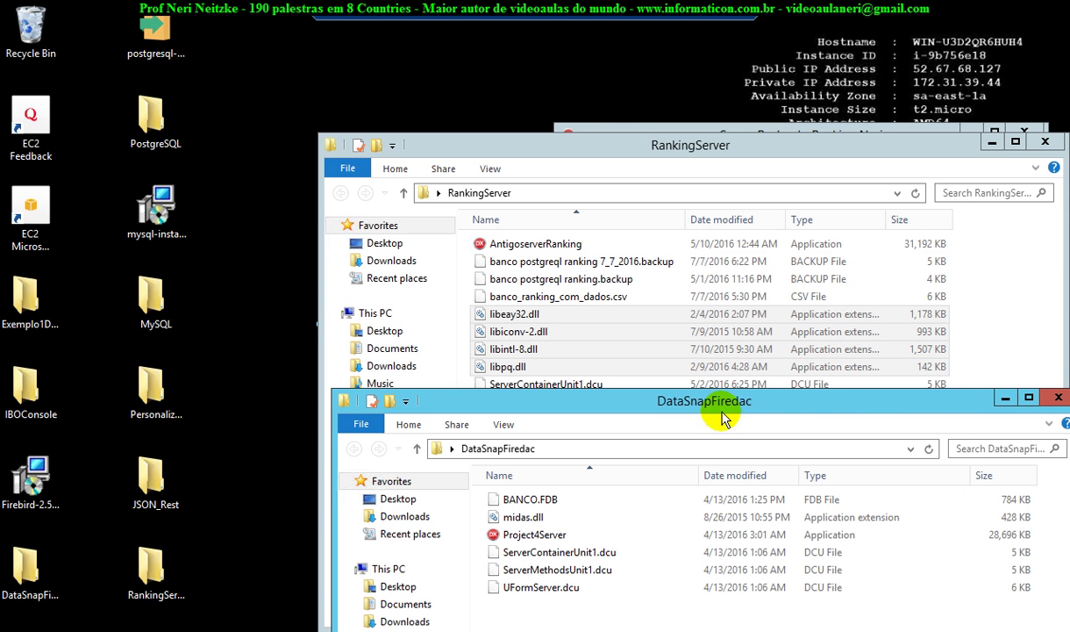
{"action": "left_click", "coordinate": [1059, 400]}
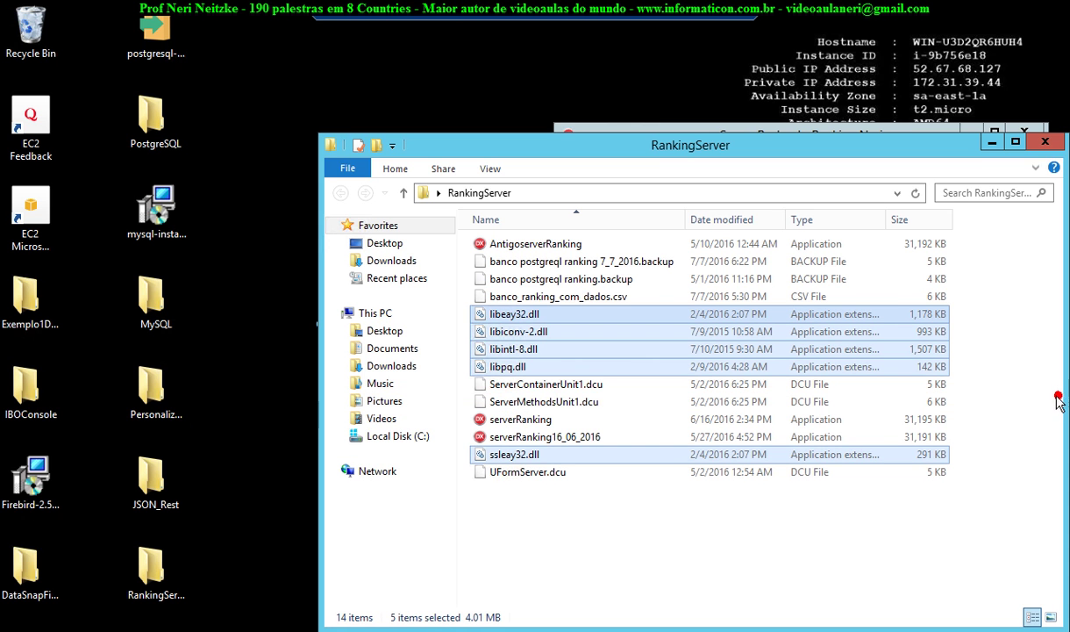
Paste the five copied DLL files from RankingServer into C:\iBeaconEventos alongside Project1Server.exe
{"action": "left_click", "coordinate": [1015, 142]}
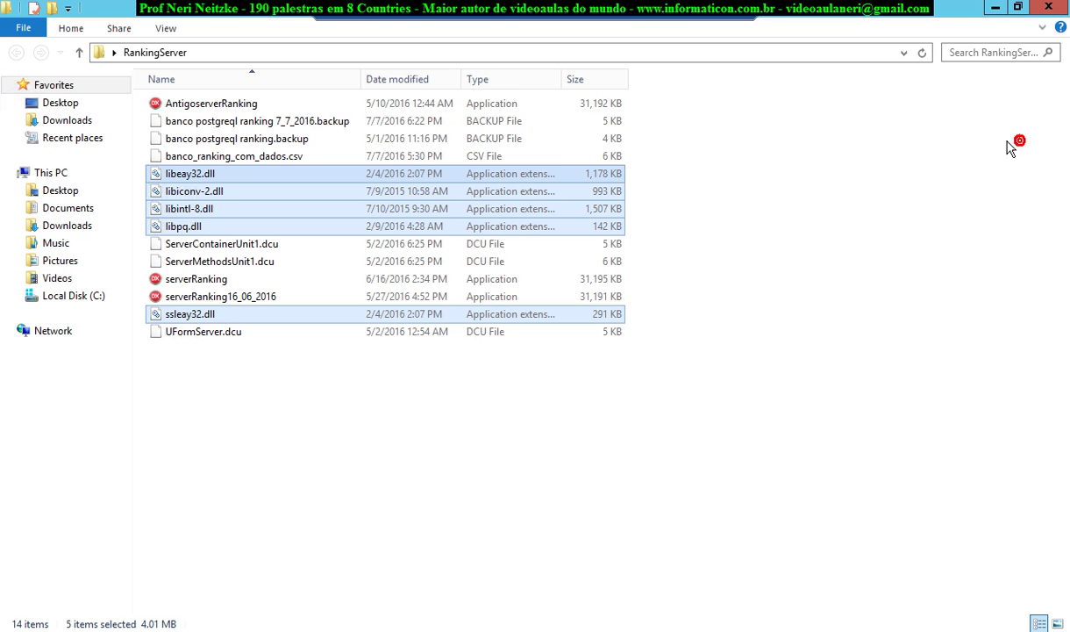
{"action": "left_click", "coordinate": [75, 298]}
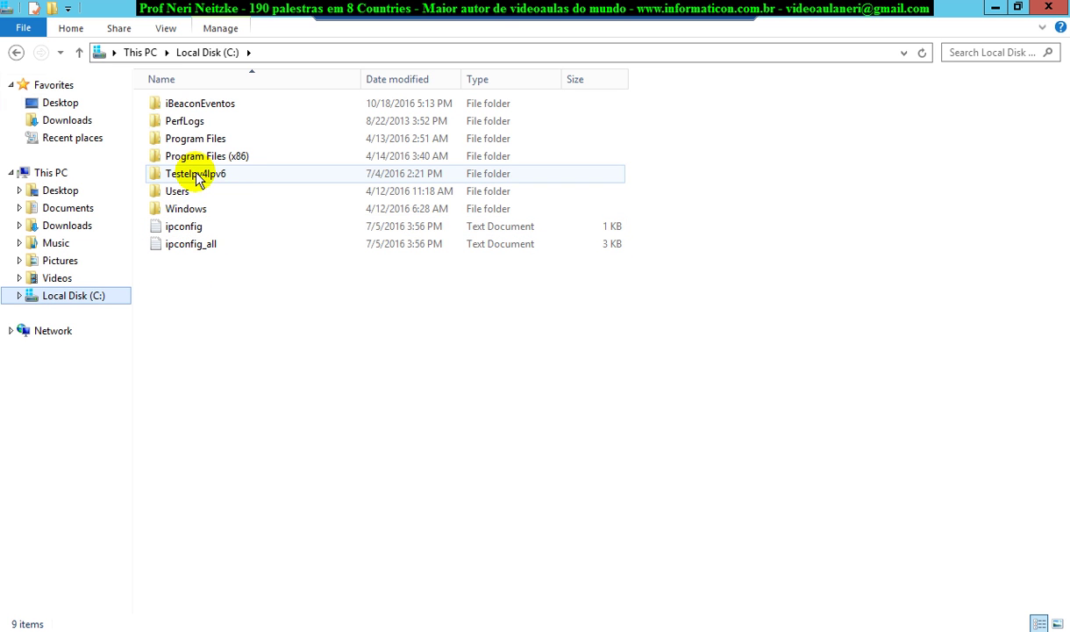
{"action": "left_click", "coordinate": [226, 104]}
{"action": "double_click", "coordinate": [226, 104]}
{"action": "key", "text": "ctrl+v"}
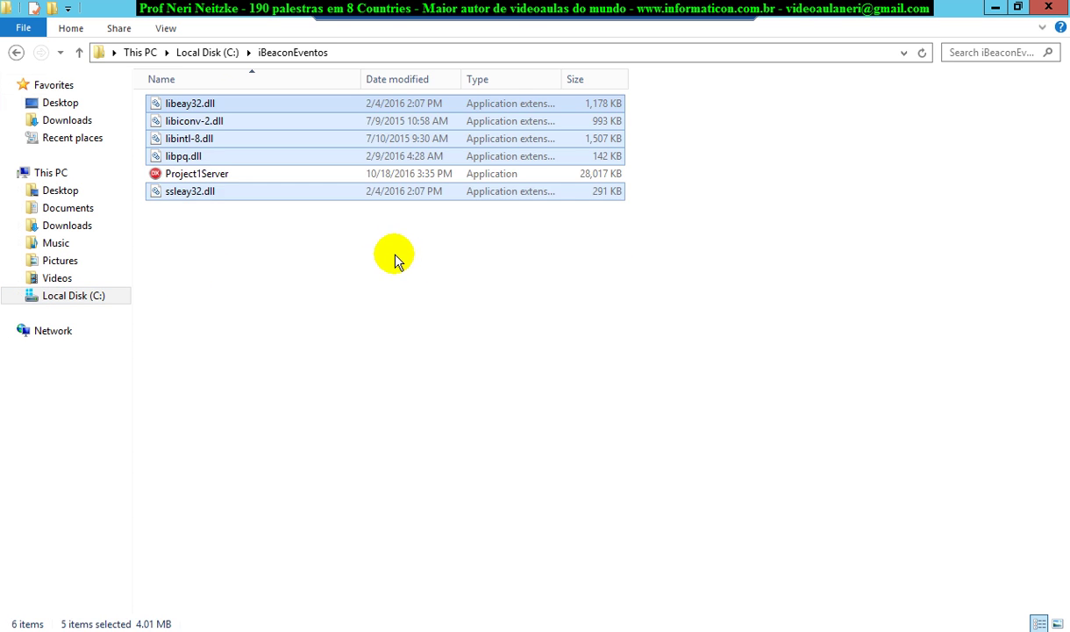
{"action": "left_click", "coordinate": [422, 310]}
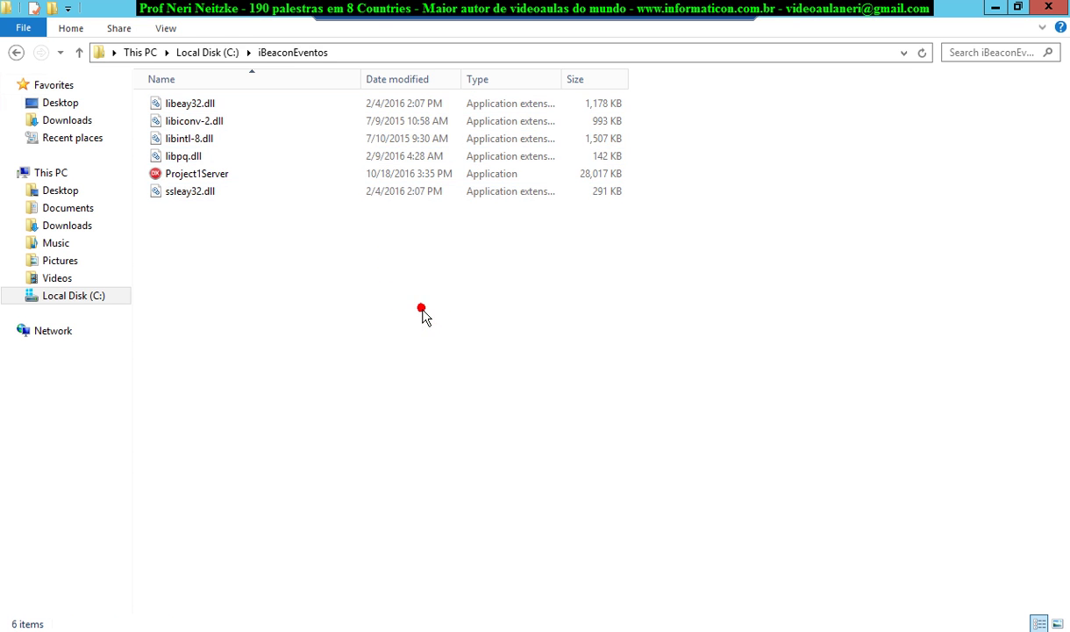
Examine the Testelpv4Ipv6, RankingServer, Exemplo1DataSnap and CursosNeriServer folders for any further DLLs the server needs
{"action": "left_click", "coordinate": [85, 298]}
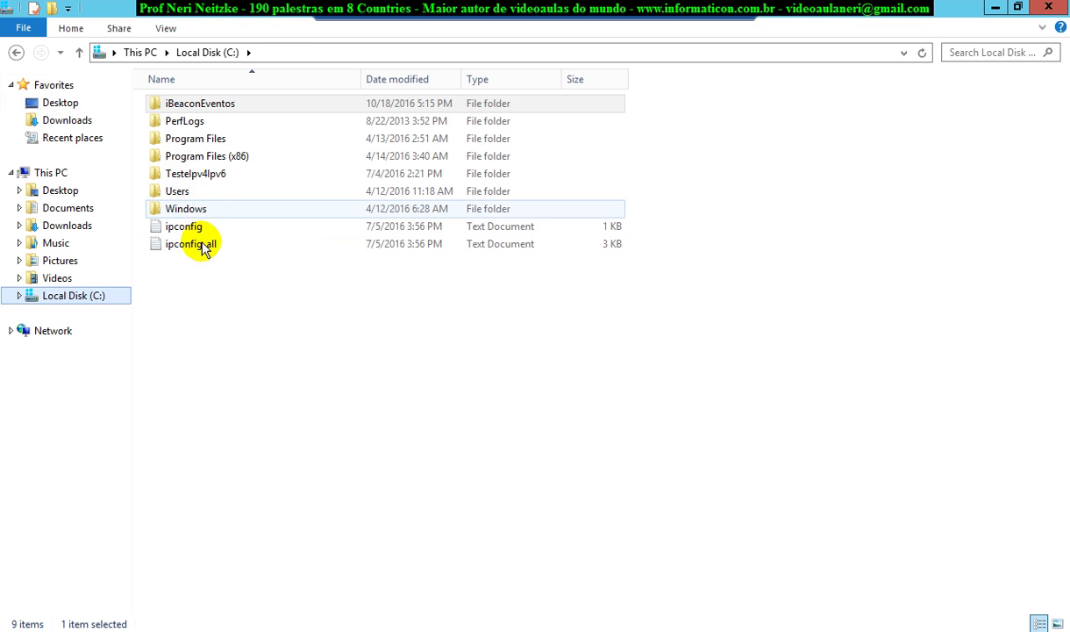
{"action": "double_click", "coordinate": [204, 176]}
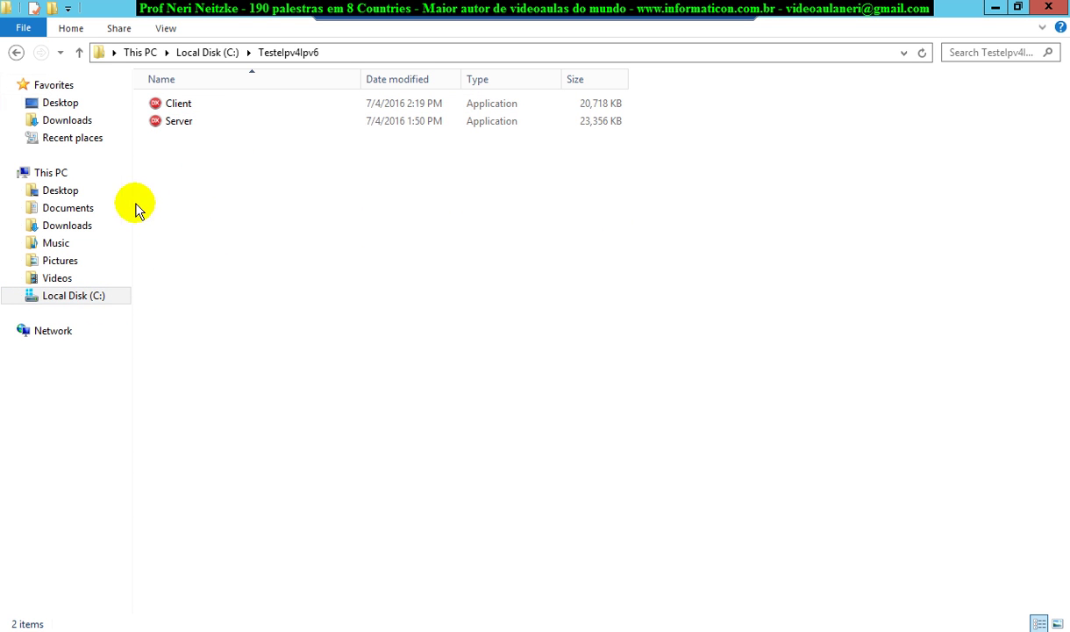
{"action": "left_click", "coordinate": [62, 103]}
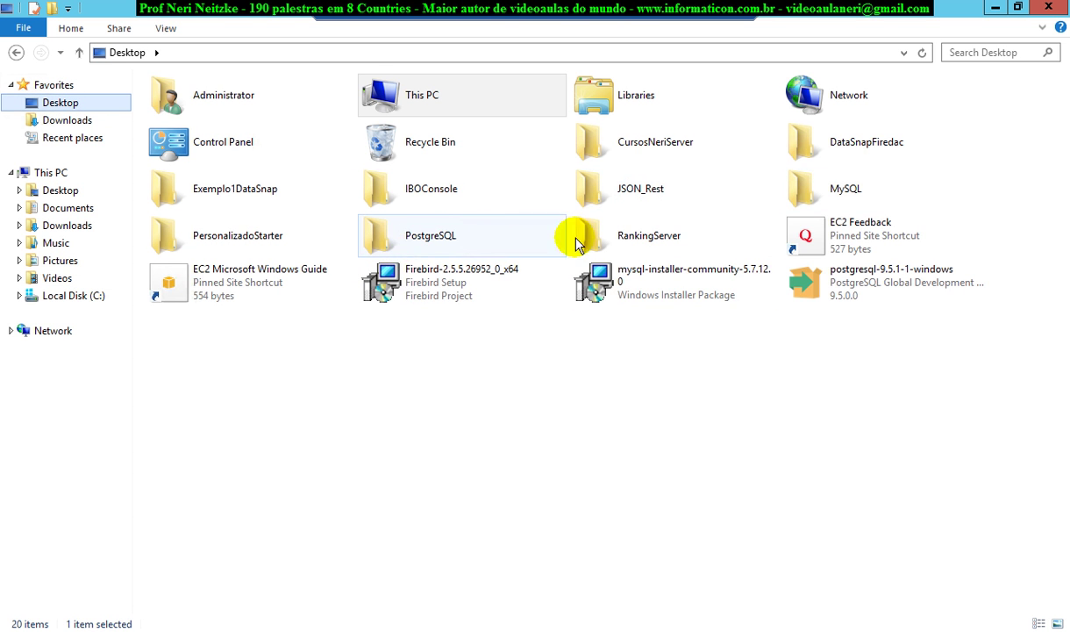
{"action": "double_click", "coordinate": [667, 239]}
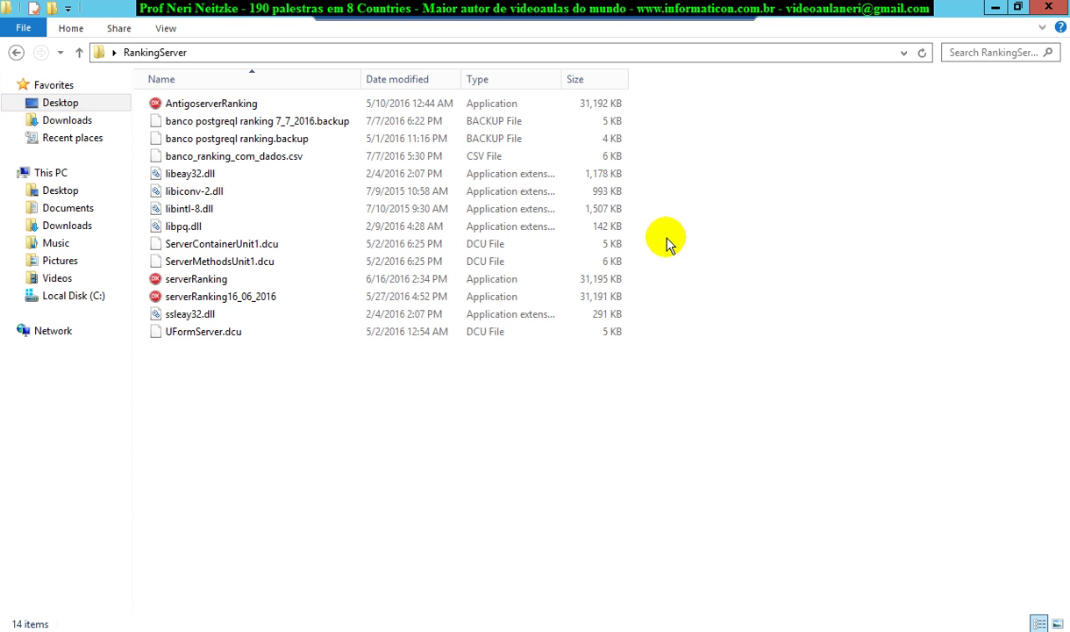
{"action": "left_click", "coordinate": [16, 52]}
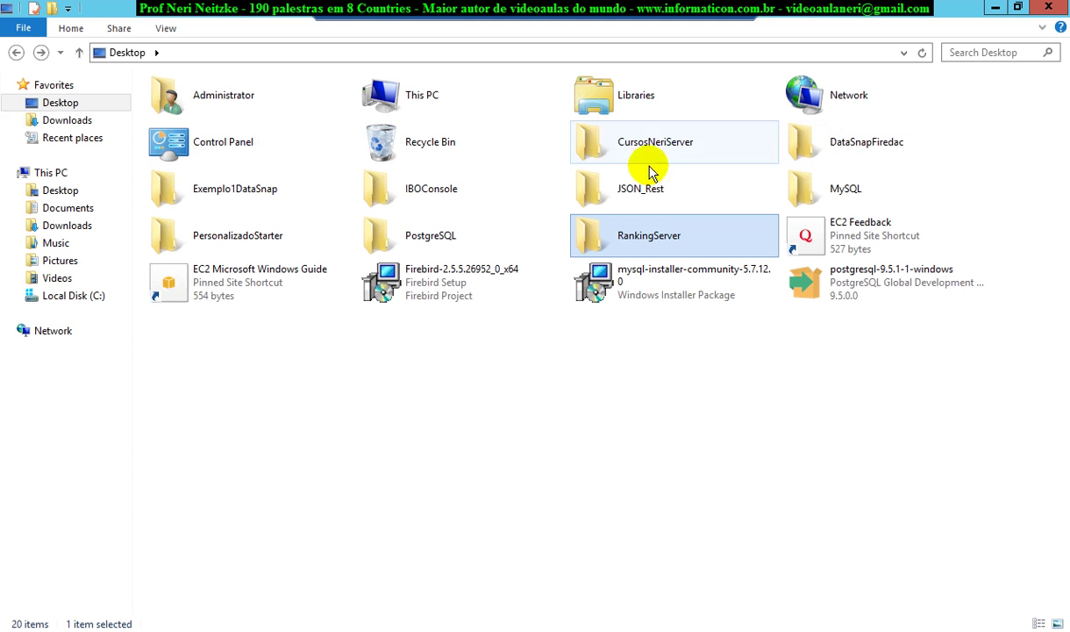
{"action": "double_click", "coordinate": [273, 190]}
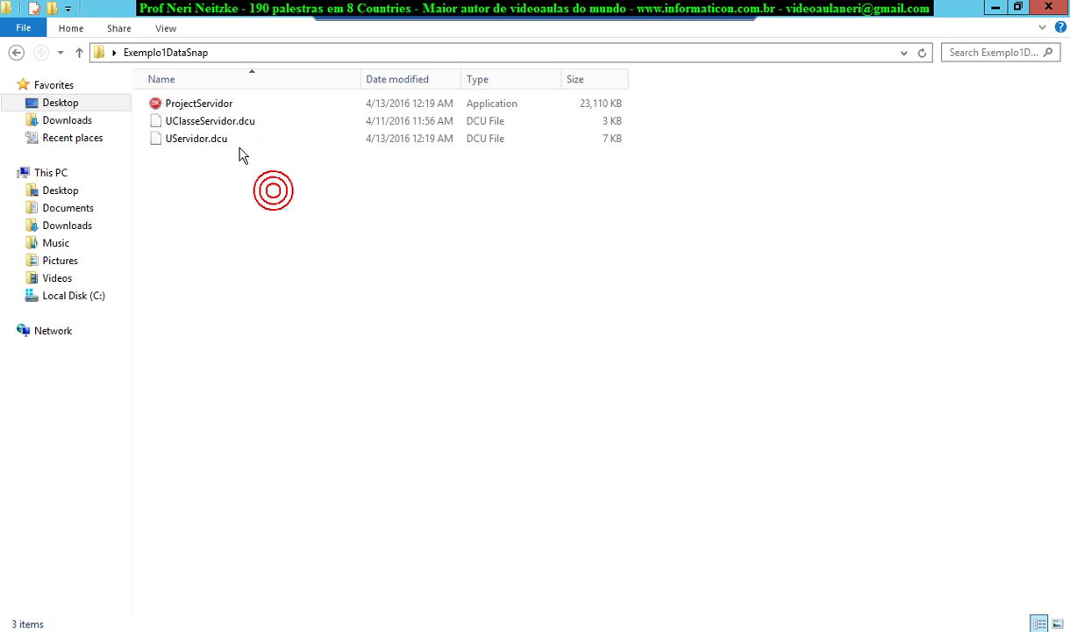
{"action": "left_click", "coordinate": [16, 53]}
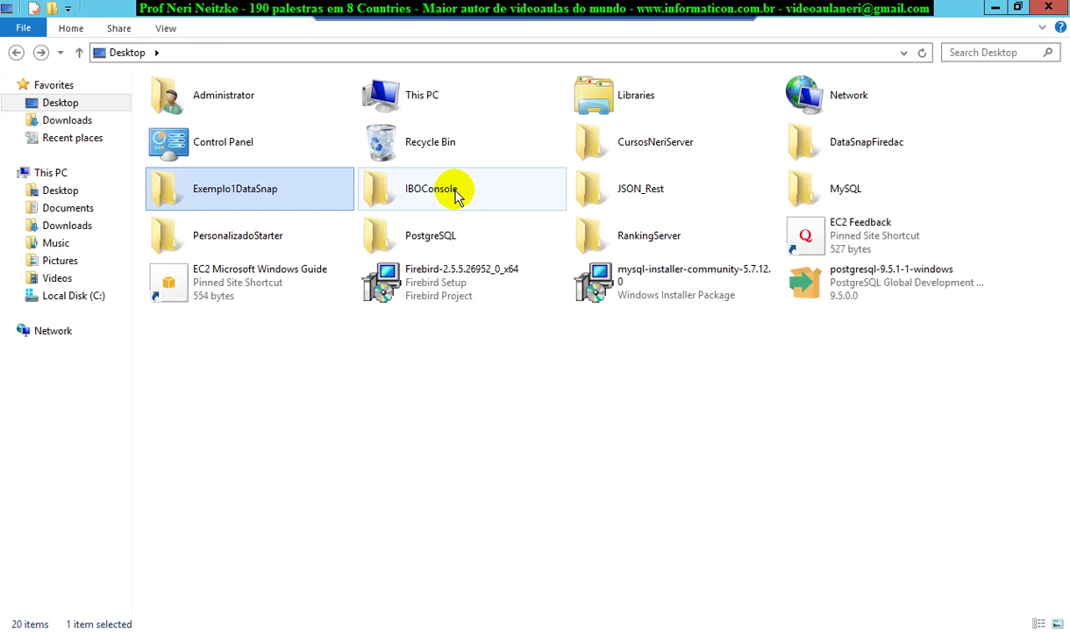
{"action": "double_click", "coordinate": [664, 156]}
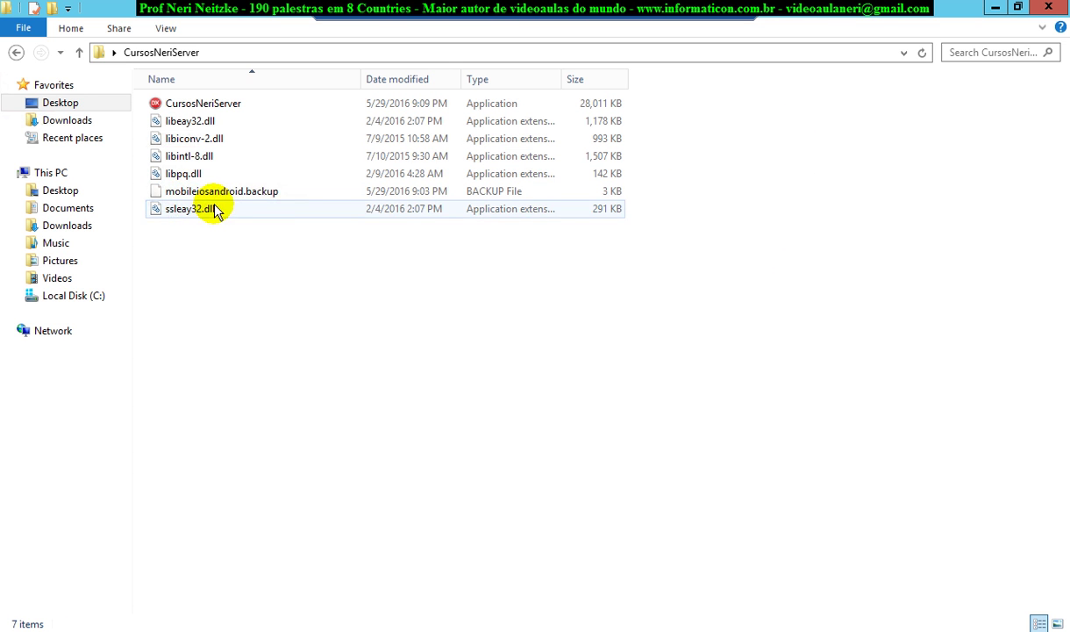
{"action": "left_click", "coordinate": [16, 53]}
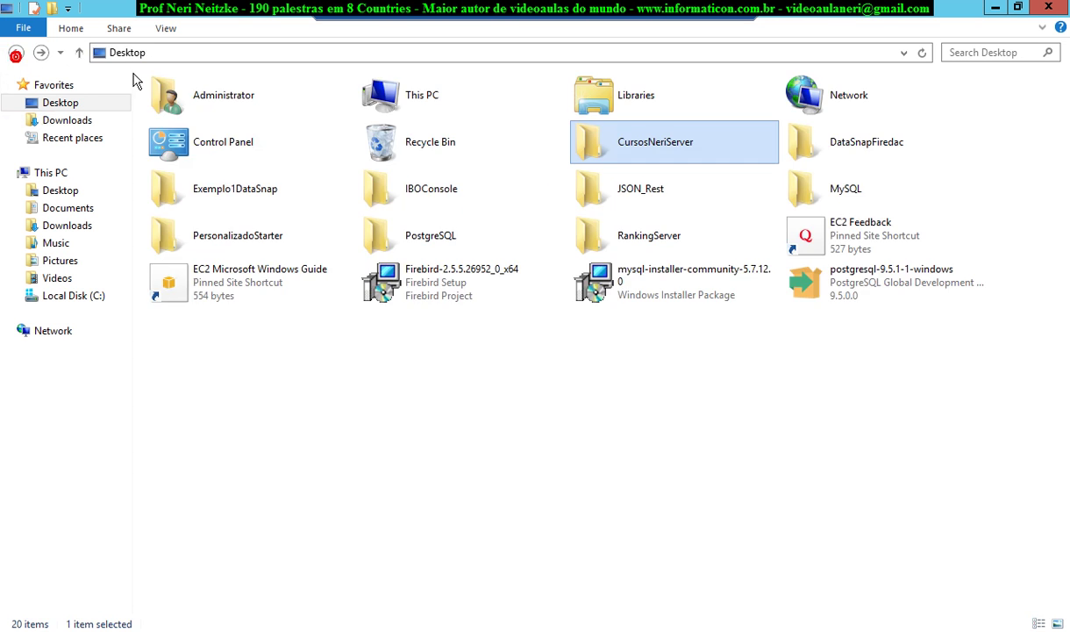
Copy midas.dll from the DataSnapFiredac desktop folder into C:\iBeaconEventos
{"action": "double_click", "coordinate": [855, 151]}
{"action": "left_click", "coordinate": [158, 126]}
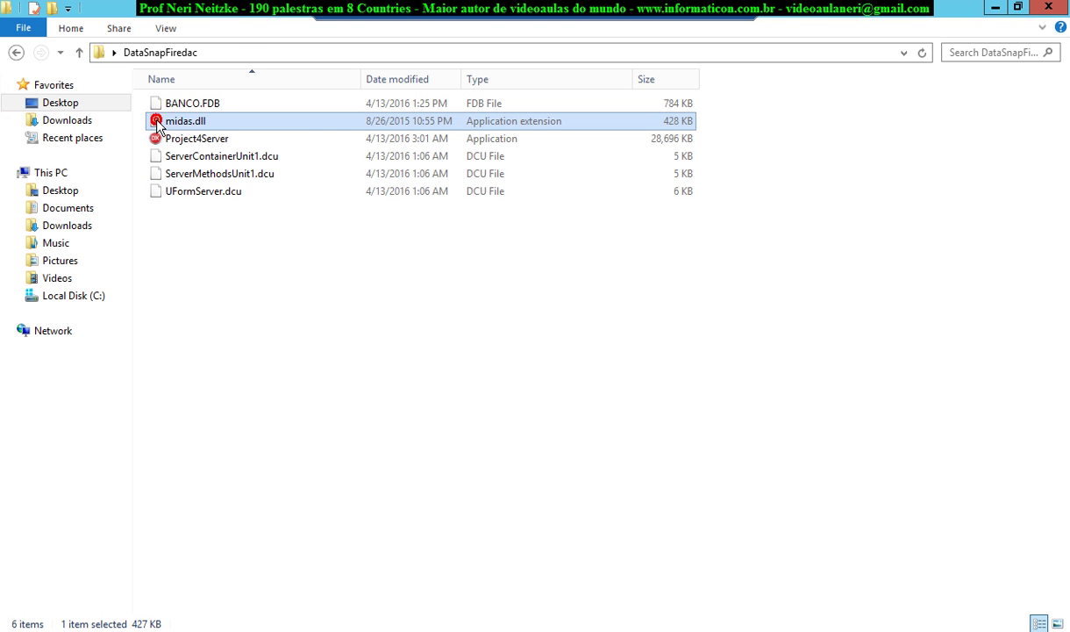
{"action": "left_click", "coordinate": [79, 296]}
{"action": "left_click", "coordinate": [211, 106]}
{"action": "double_click", "coordinate": [211, 106]}
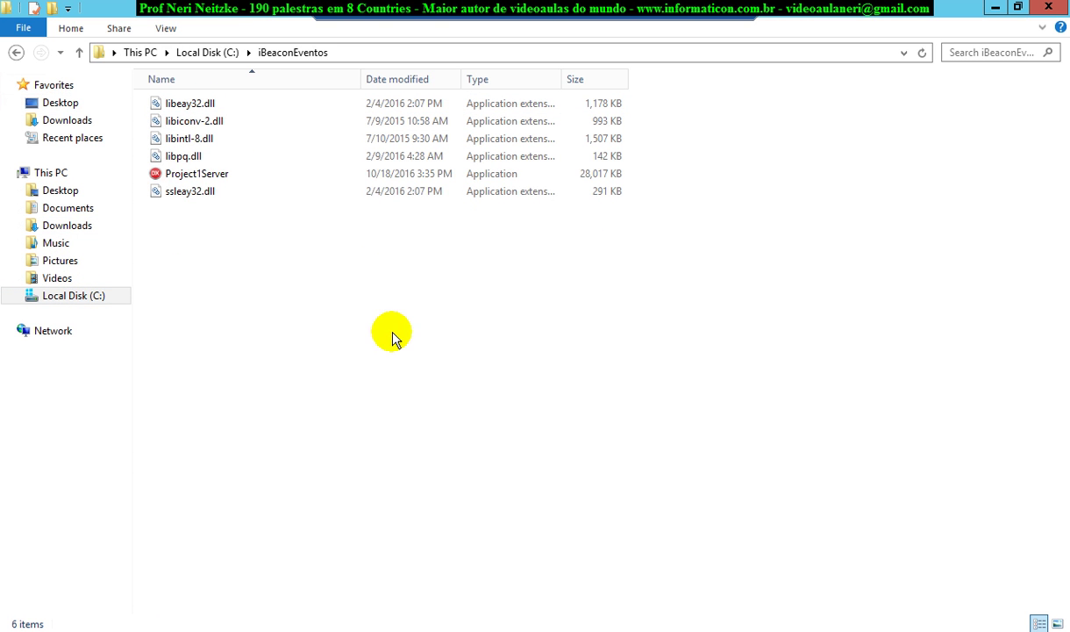
{"action": "key", "text": "ctrl+v"}
{"action": "left_click", "coordinate": [311, 319]}
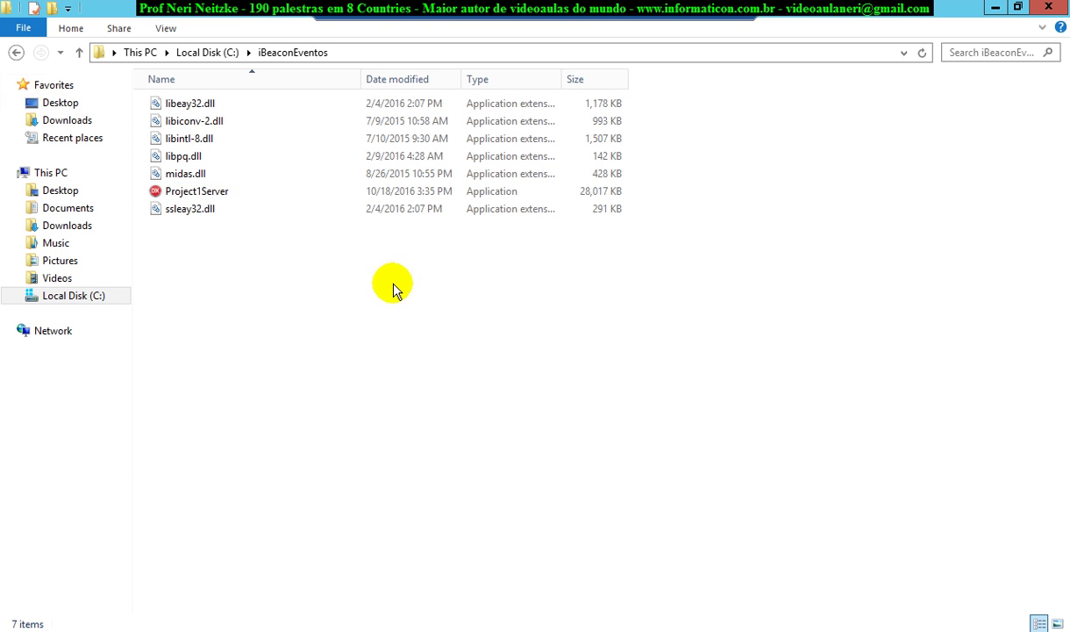
Try to run Project1Server from C:\iBeaconEventos and dismiss the error dialogs
{"action": "double_click", "coordinate": [228, 192]}
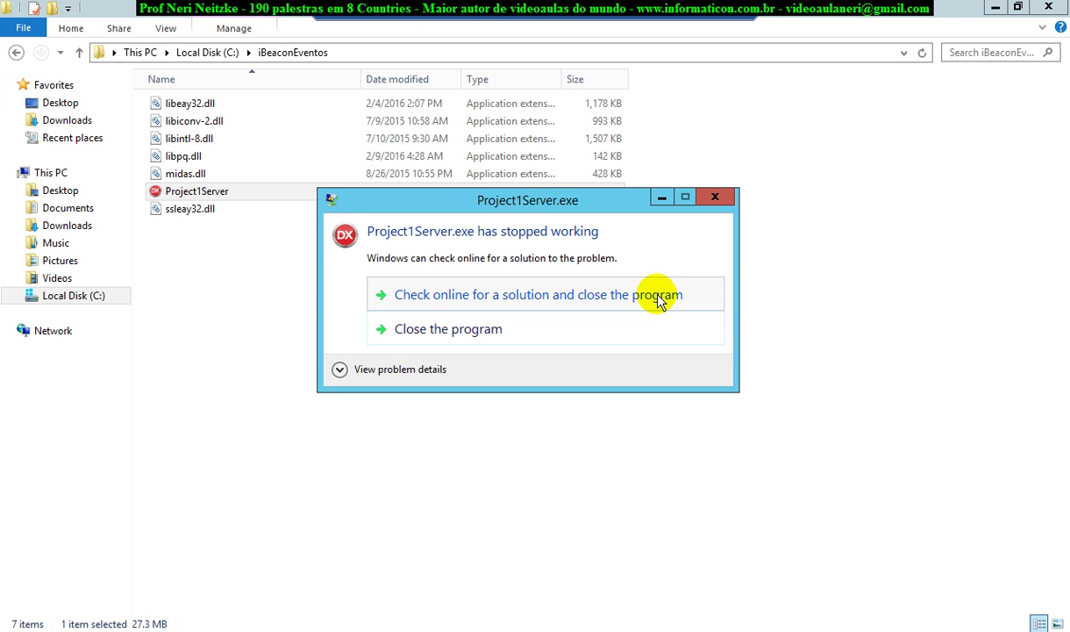
{"action": "left_click", "coordinate": [717, 200]}
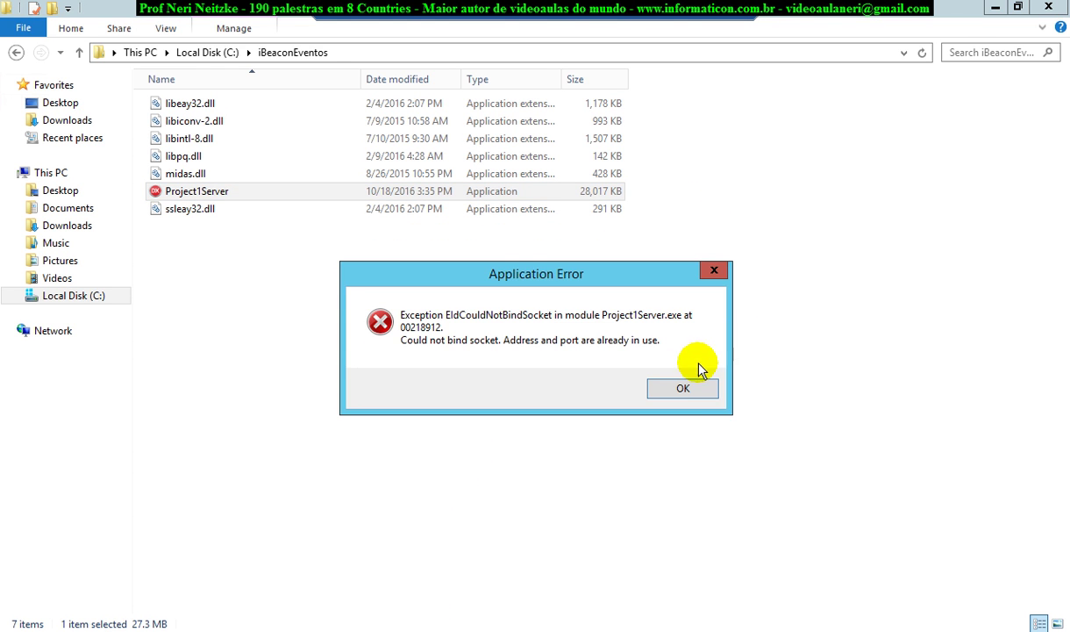
{"action": "left_click", "coordinate": [683, 389]}
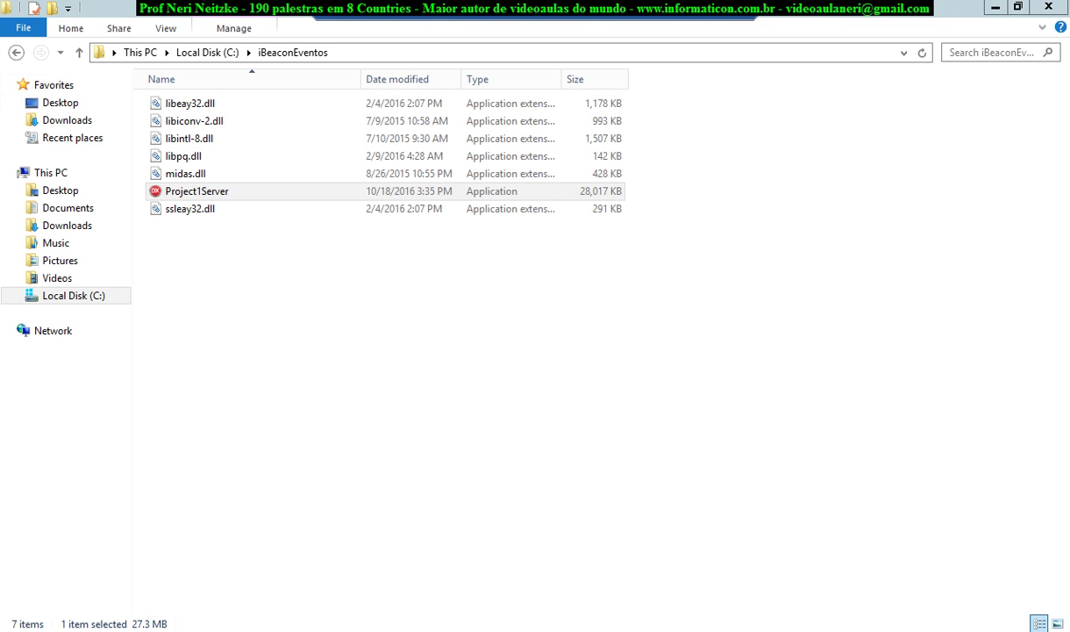
Close the running ranking server, launch Project1Server from C:\iBeaconEventos, and move its Form1 window clear of the file list
{"action": "left_click", "coordinate": [1025, 133]}
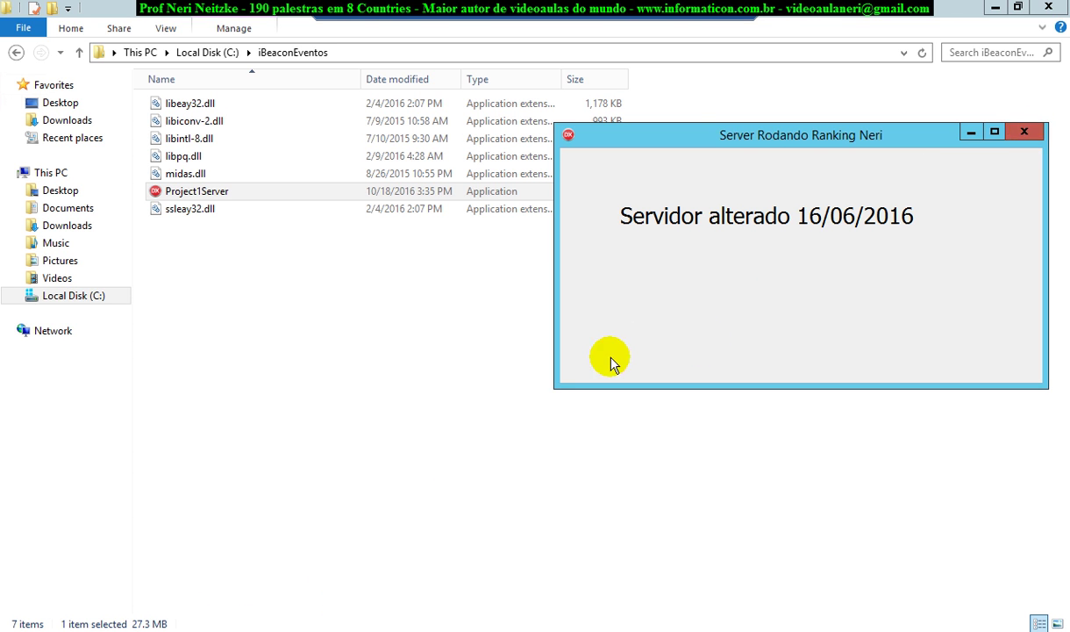
{"action": "left_click", "coordinate": [419, 384]}
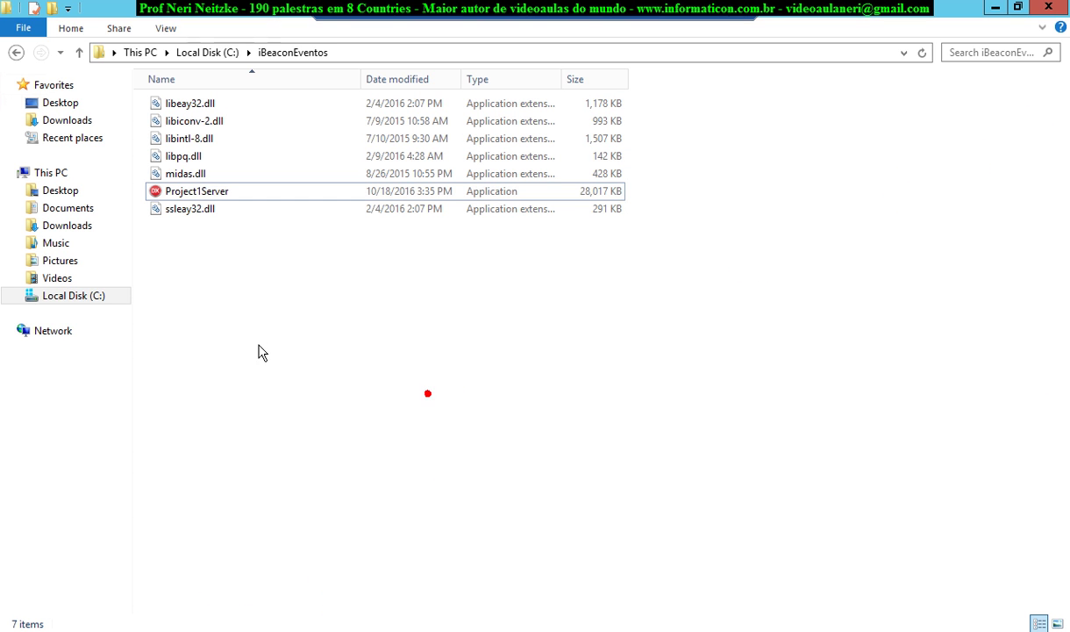
{"action": "double_click", "coordinate": [205, 194]}
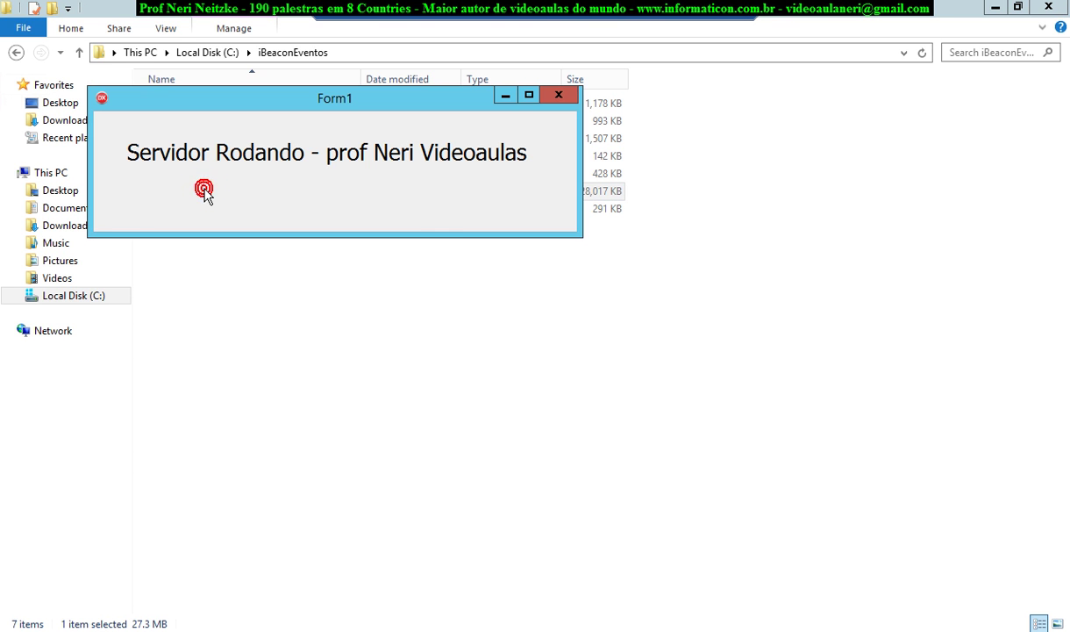
{"action": "left_click_drag", "start_coordinate": [358, 102], "coordinate": [640, 313]}
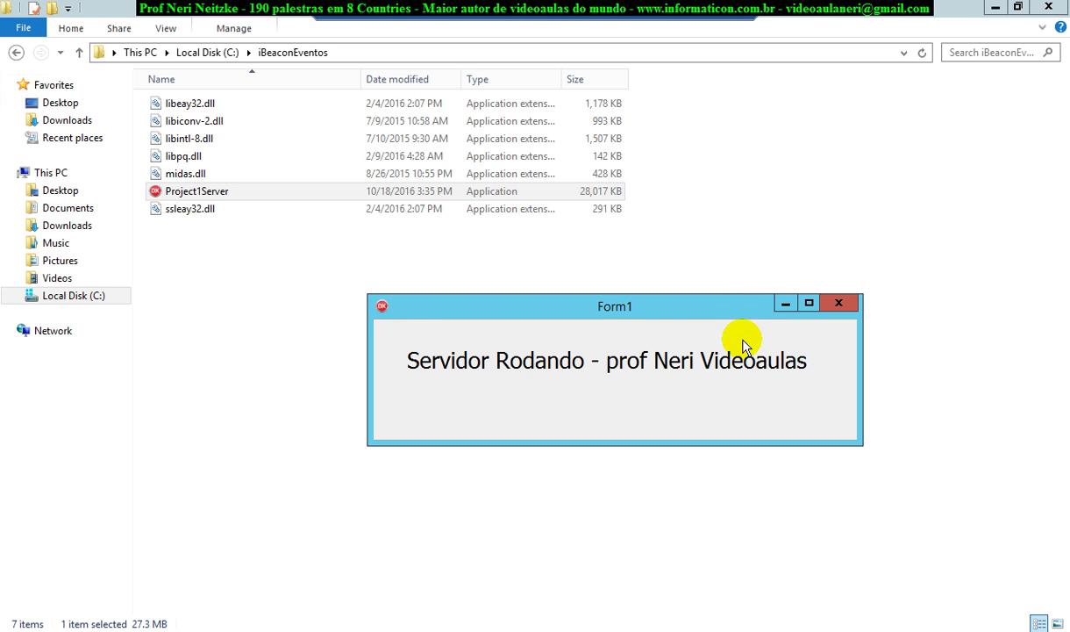
Compare the public IP address on the remote server's desktop with the HostName of SQLConnection1 in the Delphi project
{"action": "left_click", "coordinate": [1018, 7]}
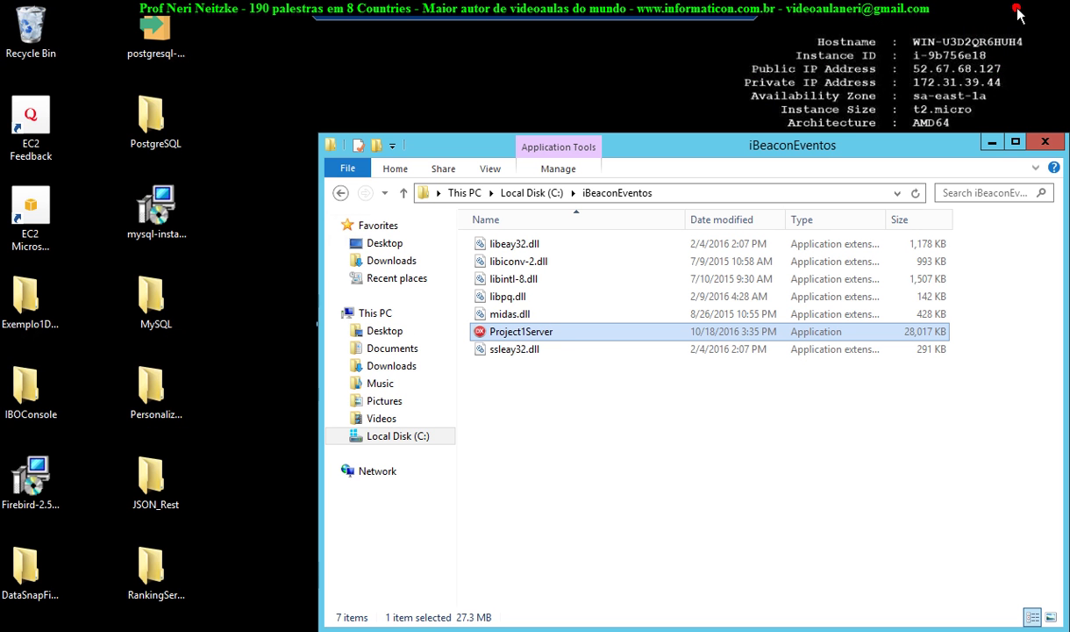
{"action": "left_click_drag", "start_coordinate": [794, 138], "coordinate": [593, 91]}
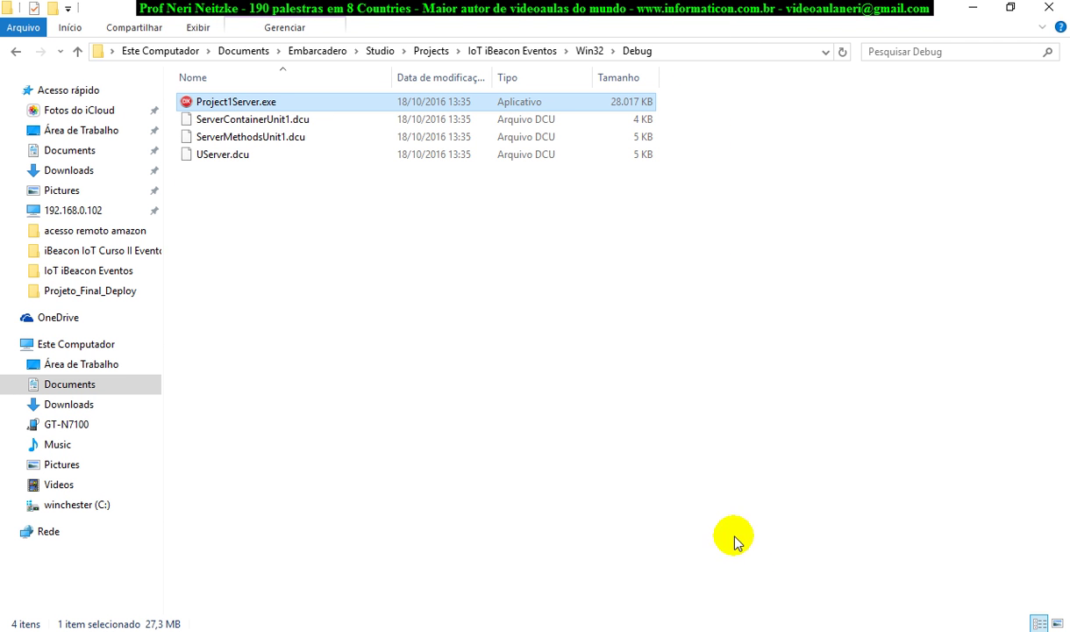
{"action": "key", "text": "alt+Tab"}
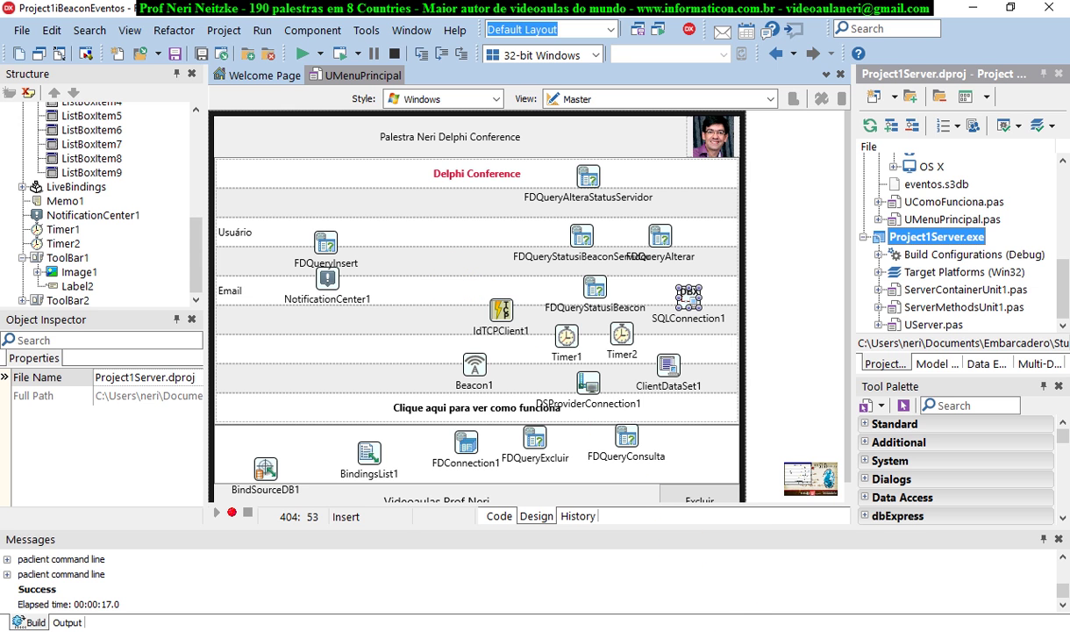
{"action": "left_click", "coordinate": [689, 297]}
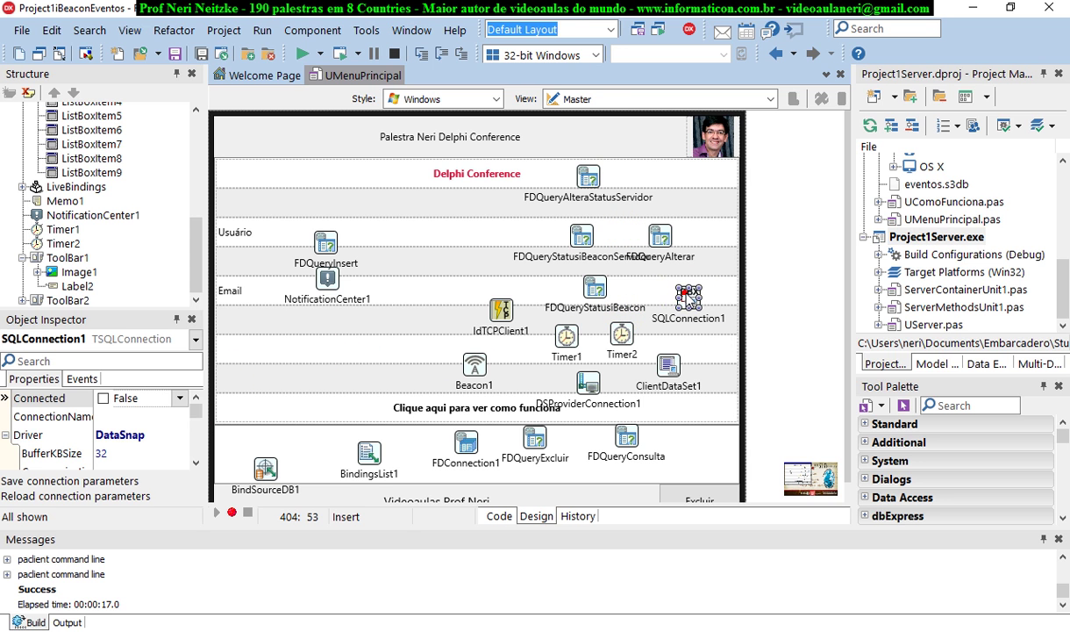
{"action": "scroll", "coordinate": [193, 426], "scroll_direction": "down", "scroll_amount": 4}
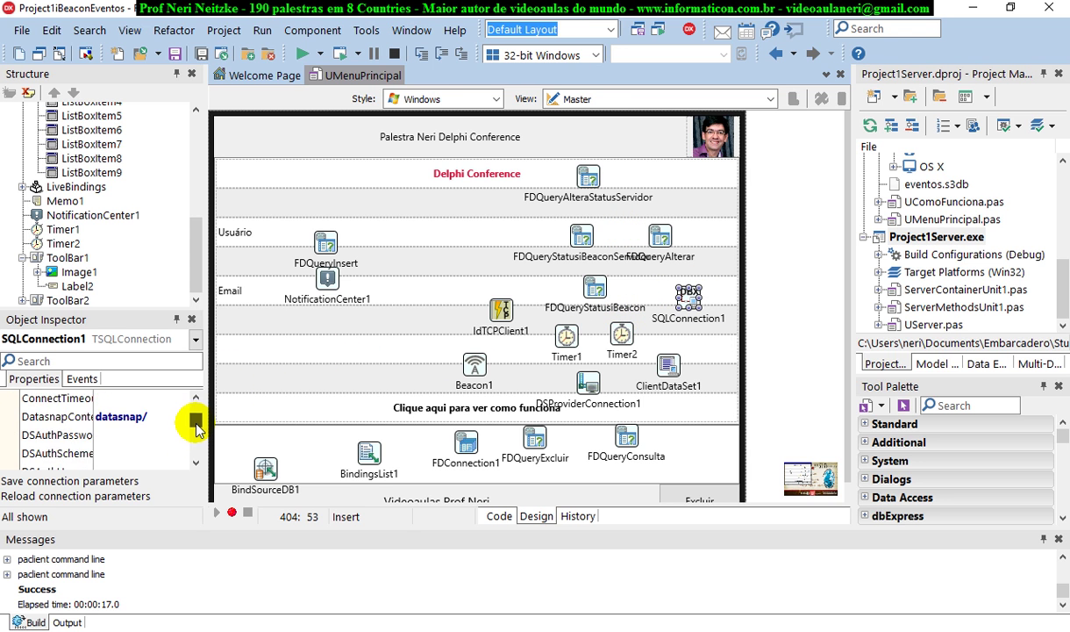
{"action": "scroll", "coordinate": [193, 430], "scroll_direction": "down", "scroll_amount": 1}
{"action": "left_click", "coordinate": [161, 453]}
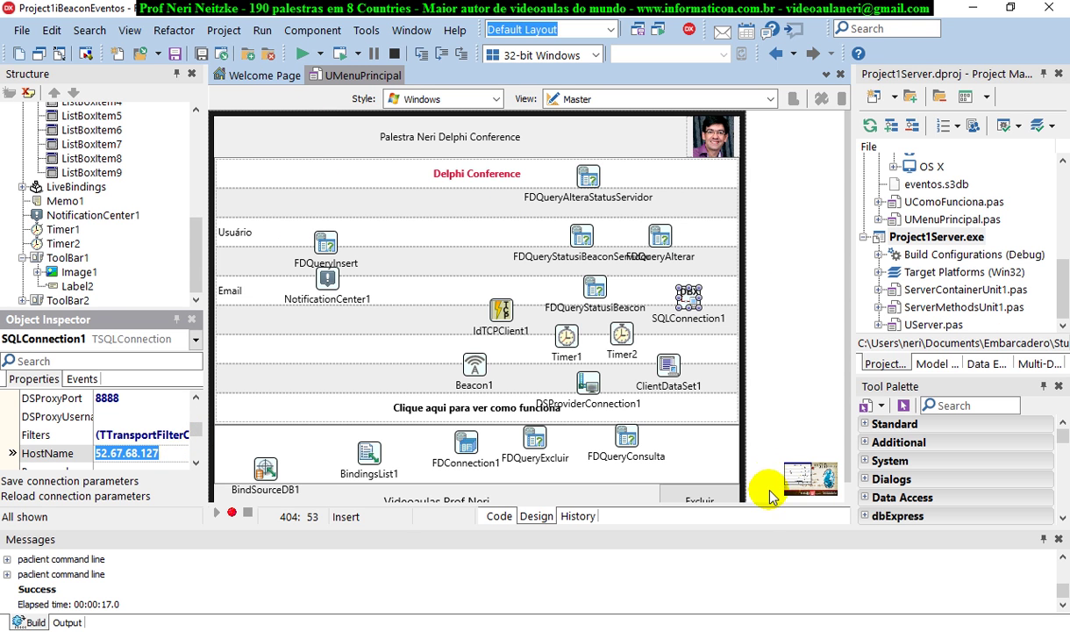
{"action": "key", "text": "alt+Tab"}
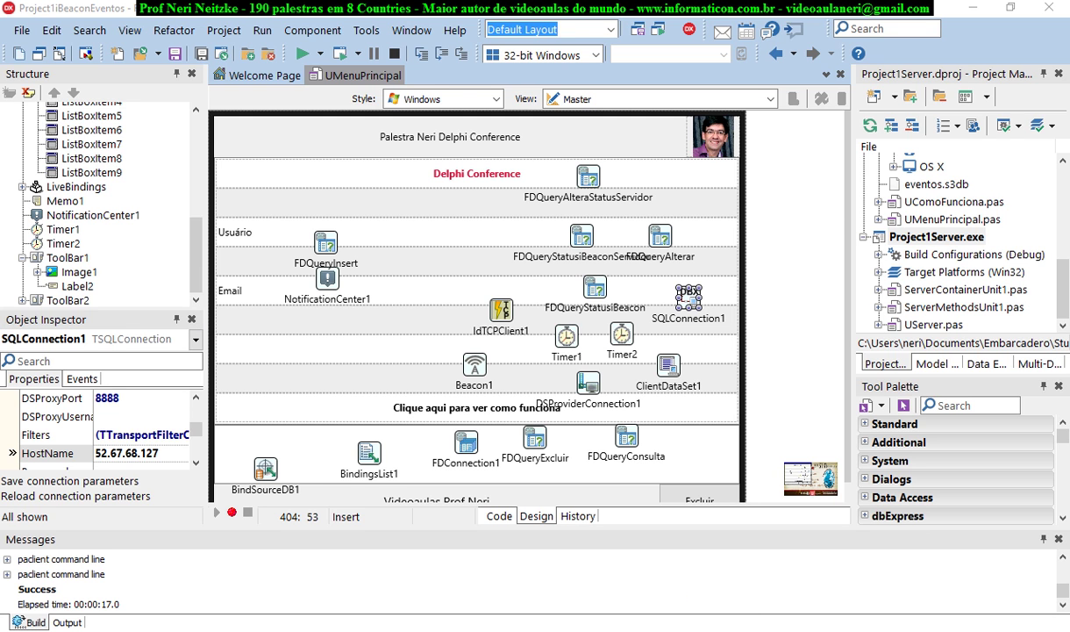